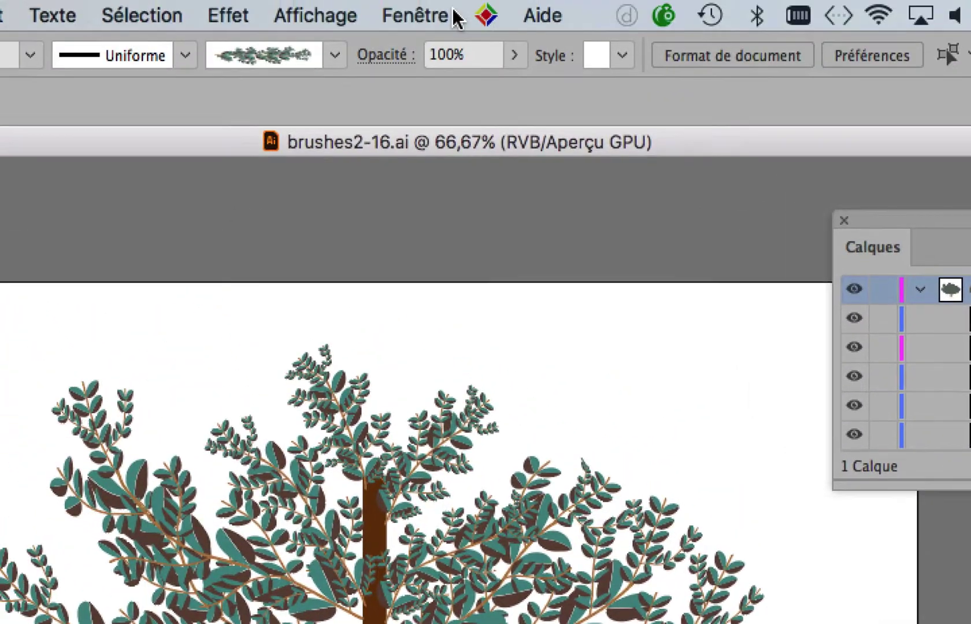
Open a second window on brushes2-16.ai and place the small floating Direct Selection tool set beside the main toolbox.
click(454, 15)
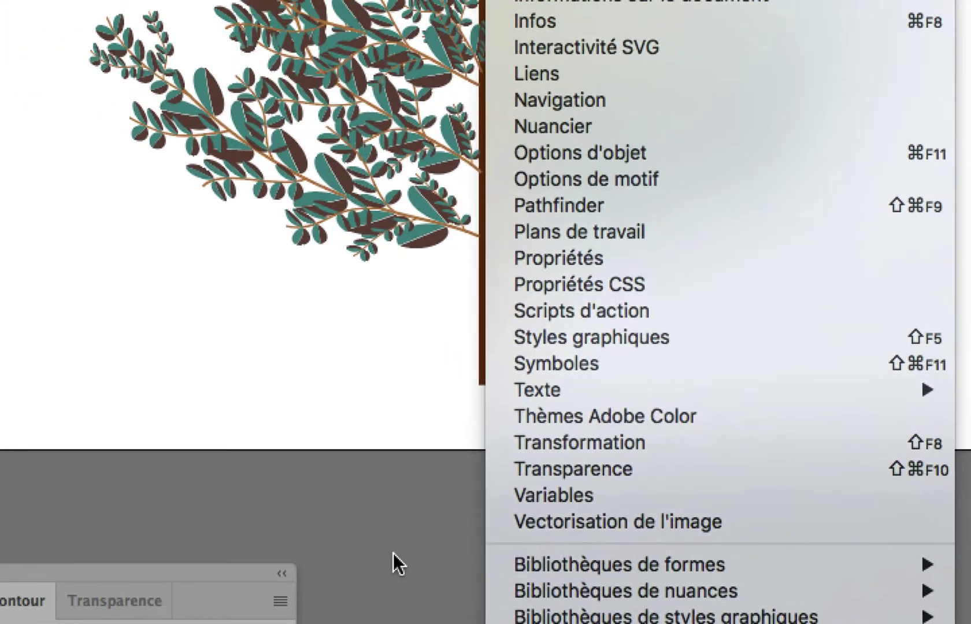
click(207, 458)
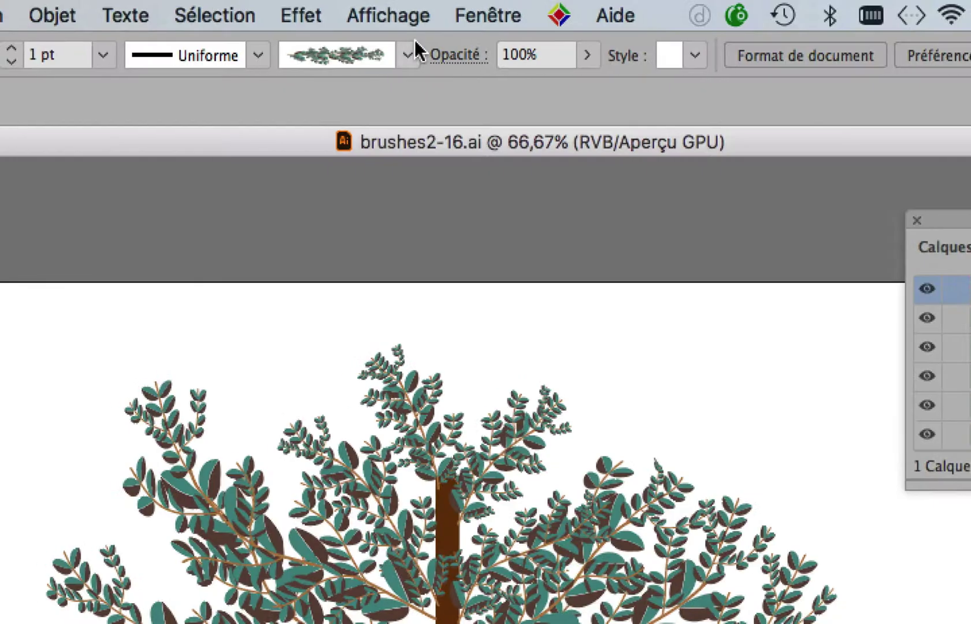
click(450, 15)
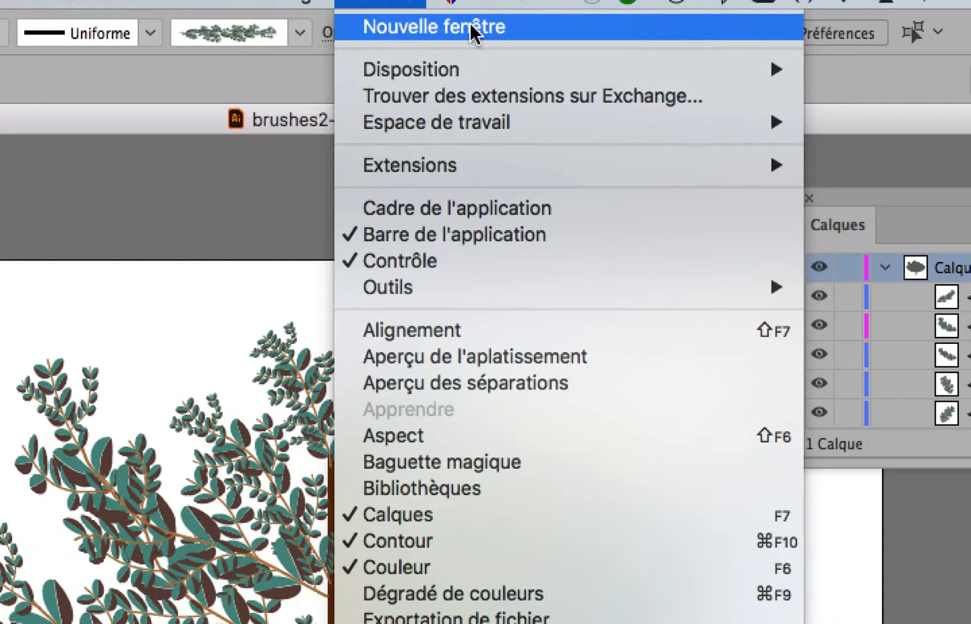
click(471, 32)
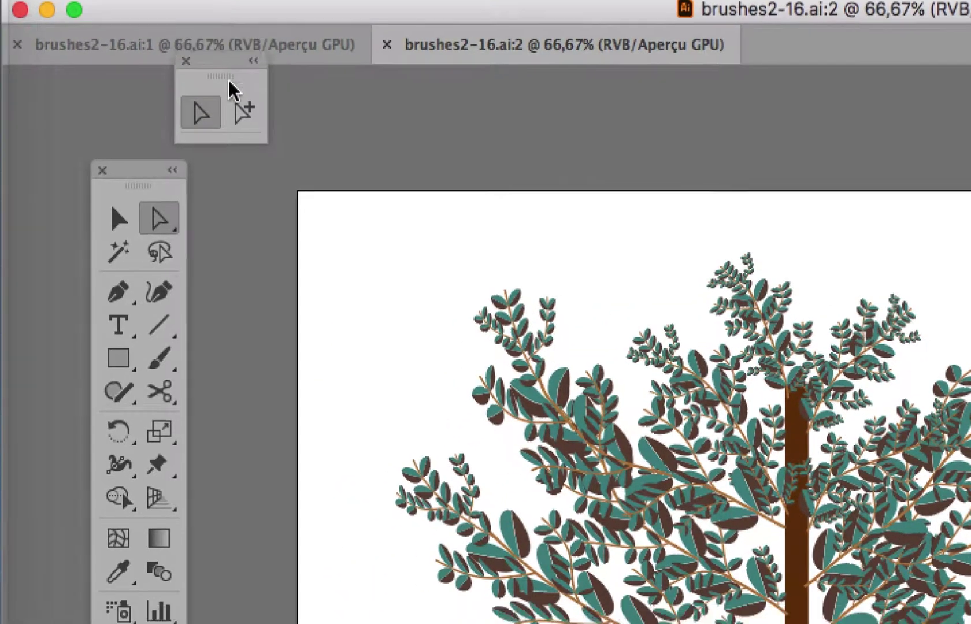
drag(233, 89, 221, 206)
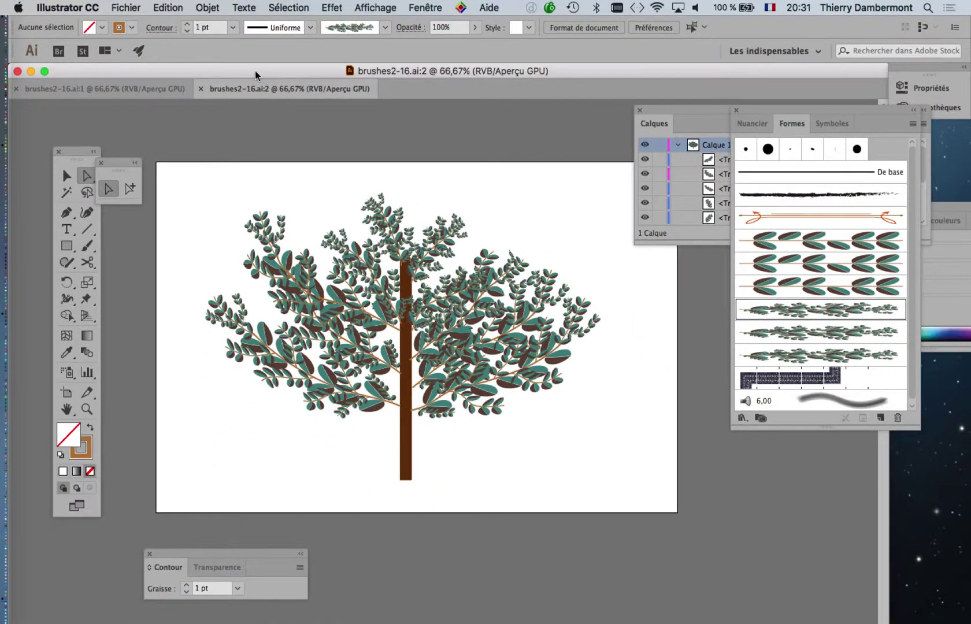
Shift the document window and switch between views brushes2-16.ai:1 and brushes2-16.ai:2 to compare them.
mouse_move(255, 71)
mouse_down()
mouse_move(387, 106)
mouse_move(287, 87)
mouse_up()
click(162, 107)
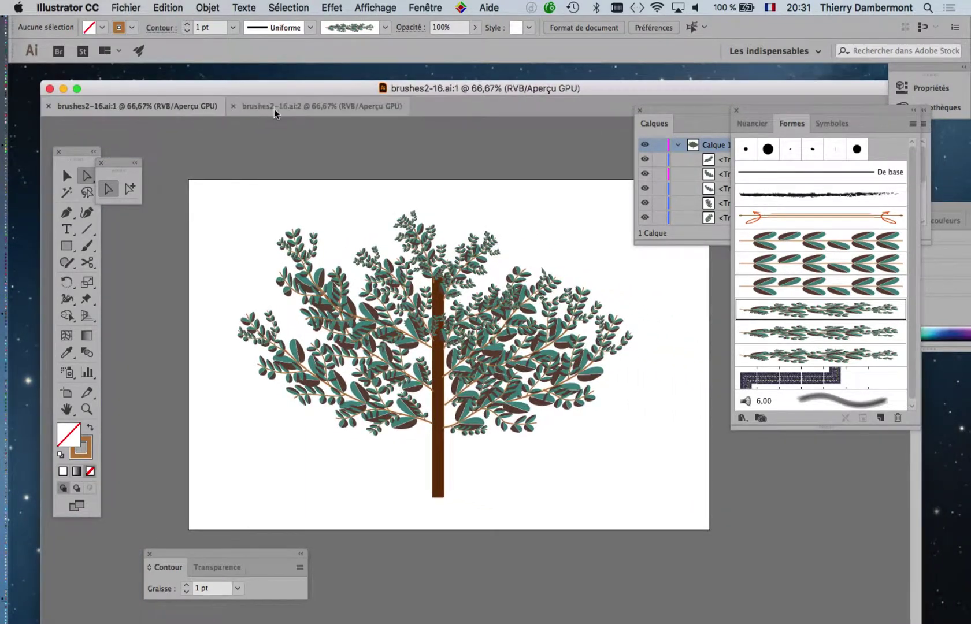
click(275, 109)
click(175, 108)
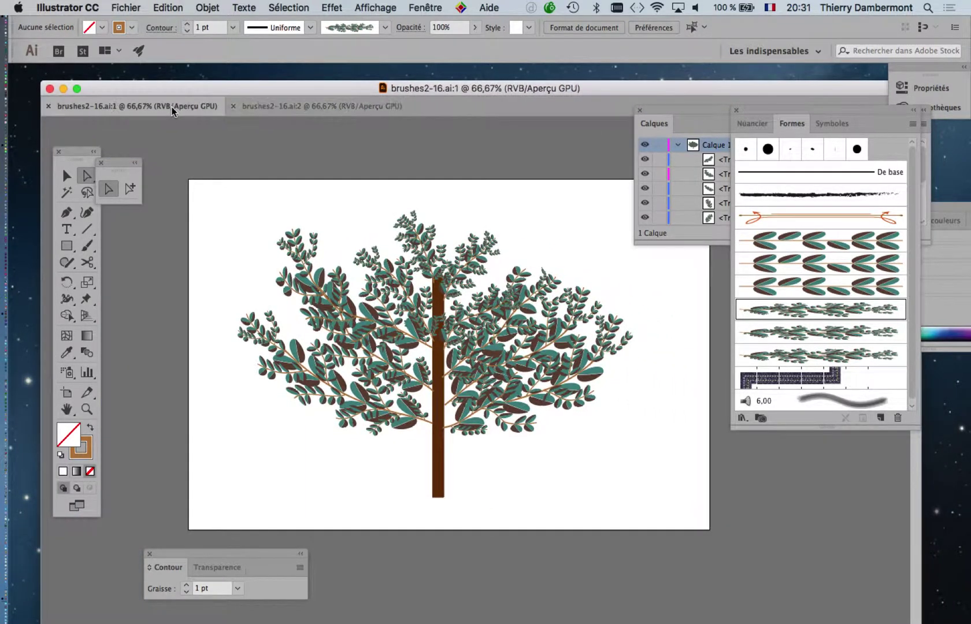
click(275, 109)
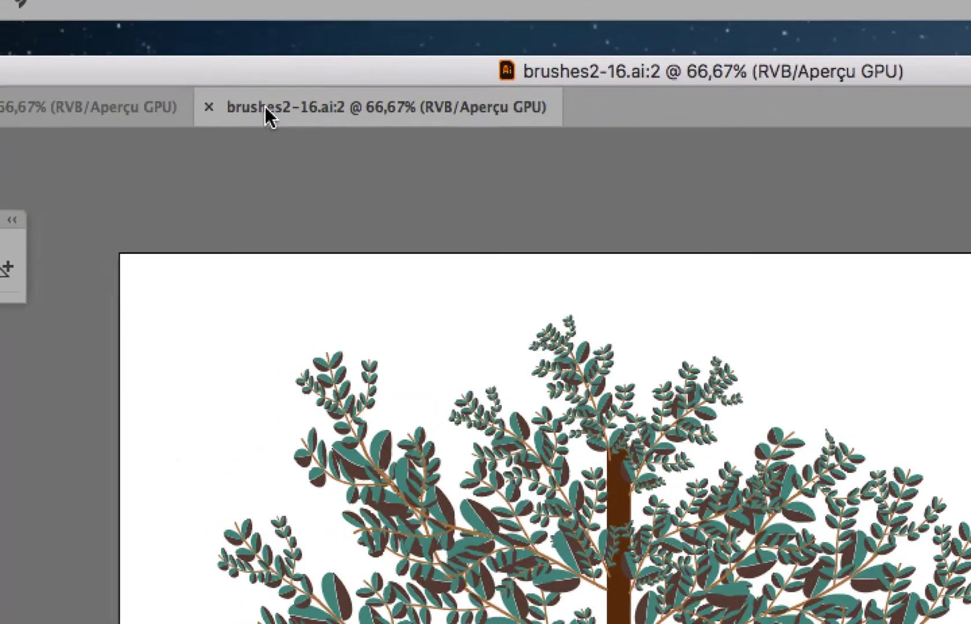
Float all the tabbed document views in separate windows.
drag(265, 107, 365, 199)
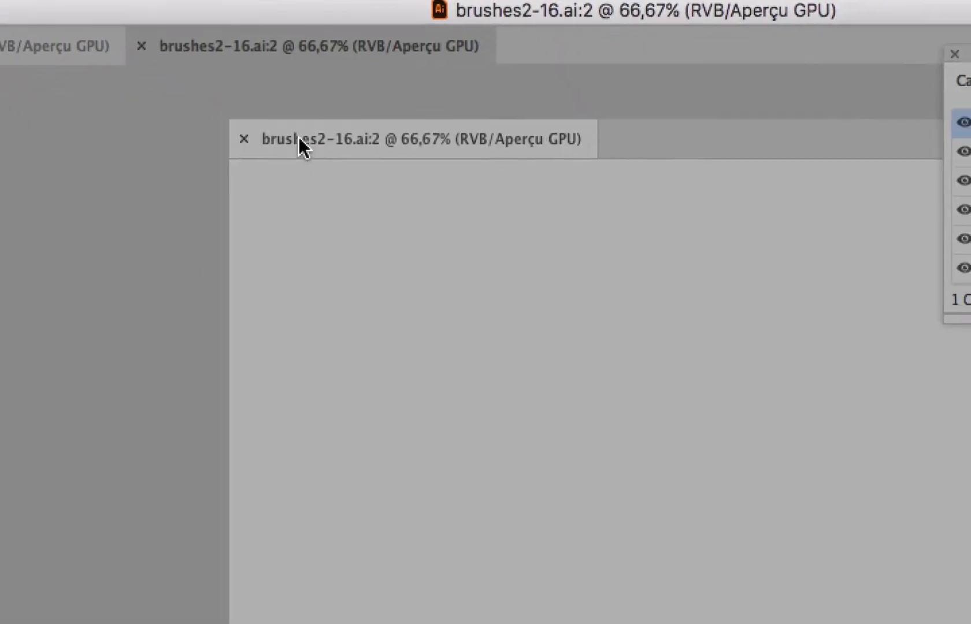
drag(299, 137, 63, 59)
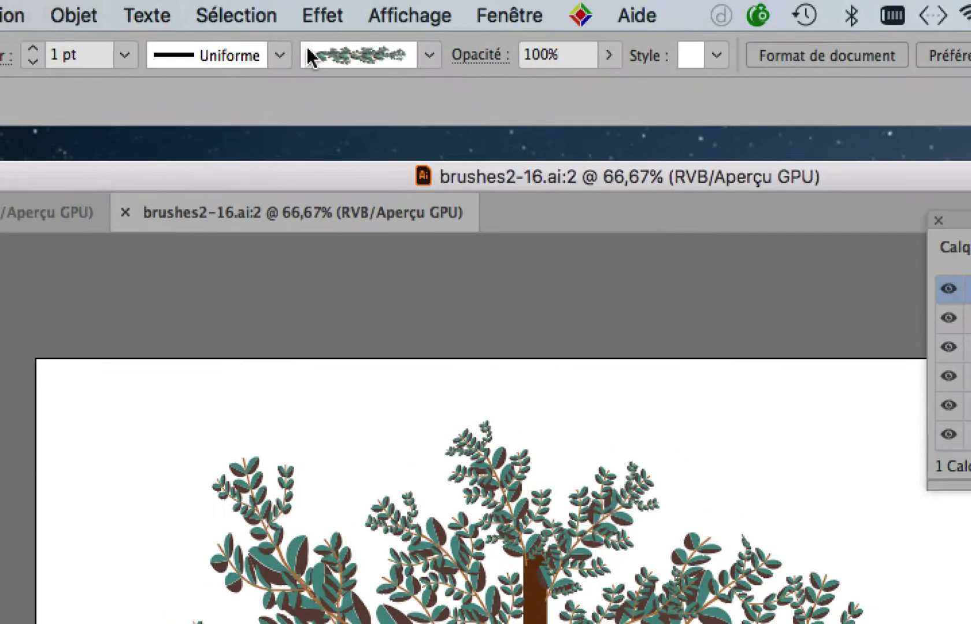
click(439, 15)
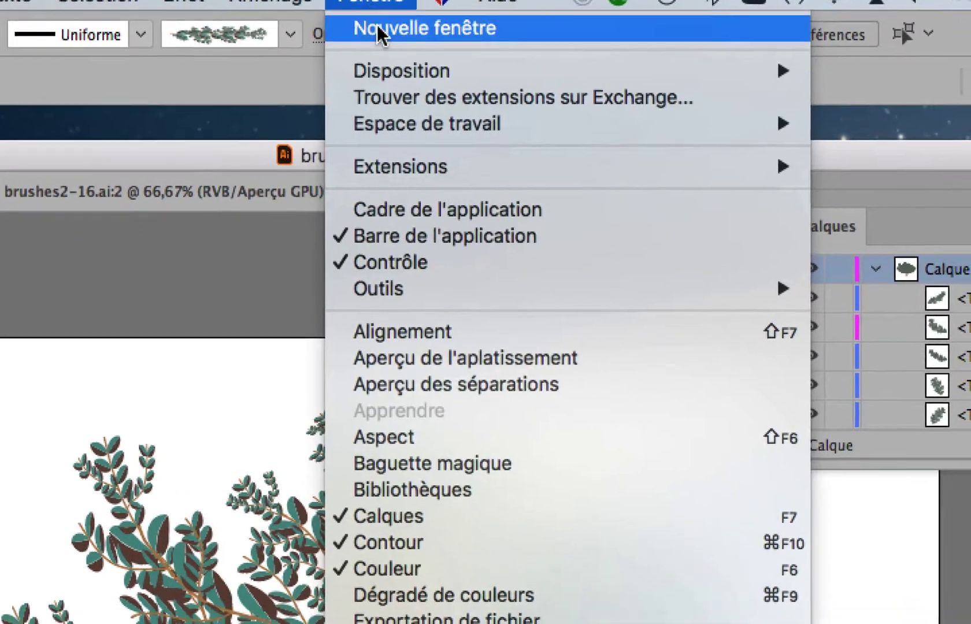
mouse_move(454, 92)
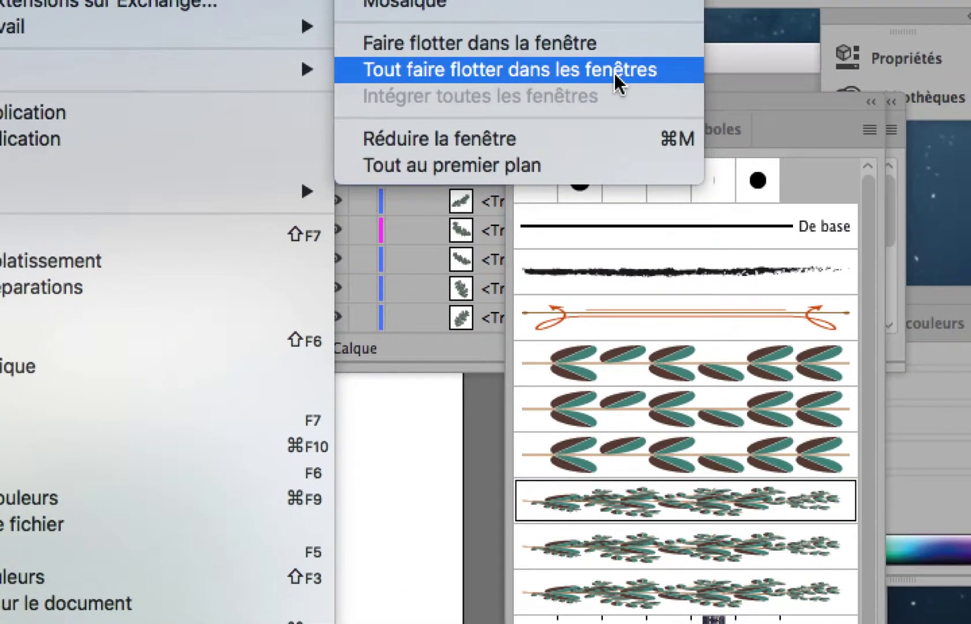
click(618, 81)
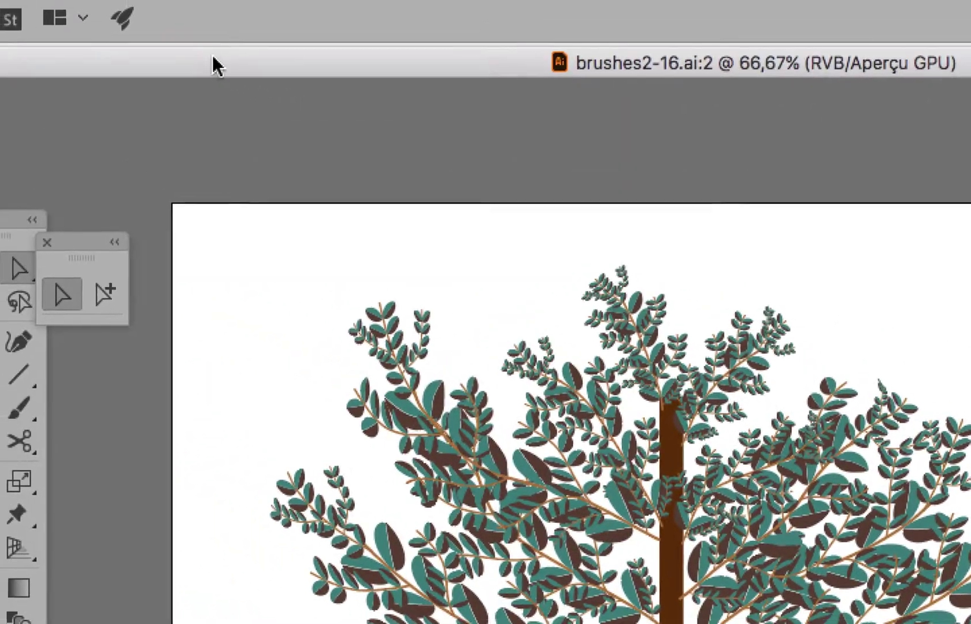
Offset the two floating windows from each other and bring brushes2-16.ai:2 to the front.
drag(213, 56, 282, 109)
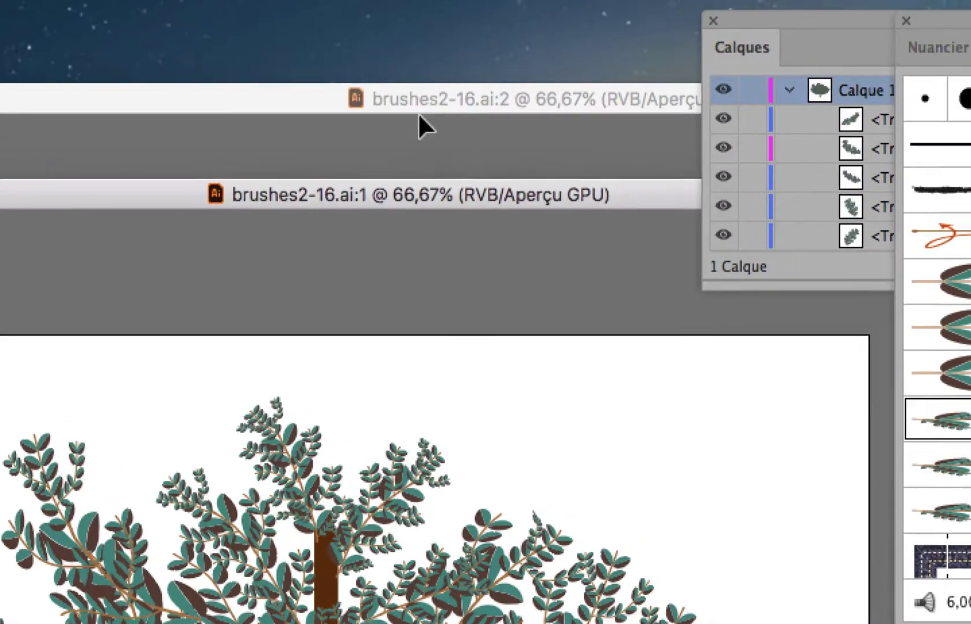
click(425, 121)
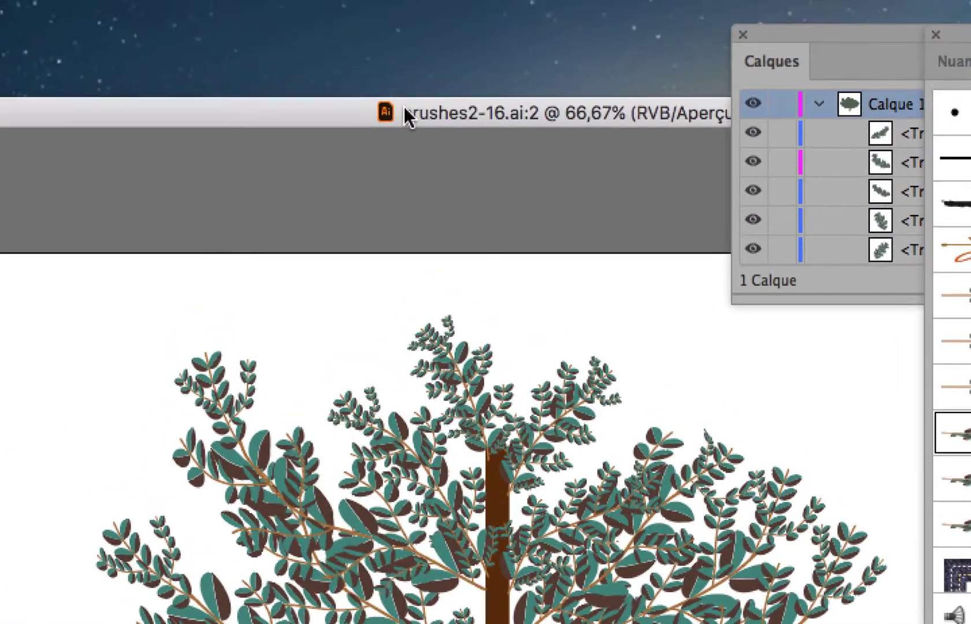
mouse_move(403, 107)
mouse_down()
mouse_move(321, 149)
mouse_move(345, 172)
mouse_up()
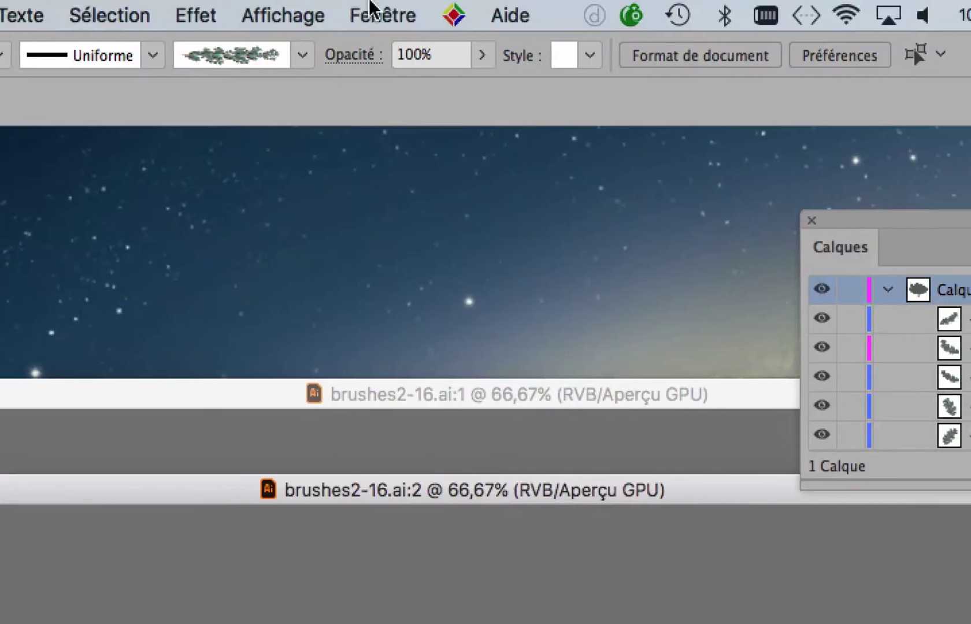
Tile the two document windows side by side with the Mosaïque arrangement.
click(373, 13)
mouse_move(617, 81)
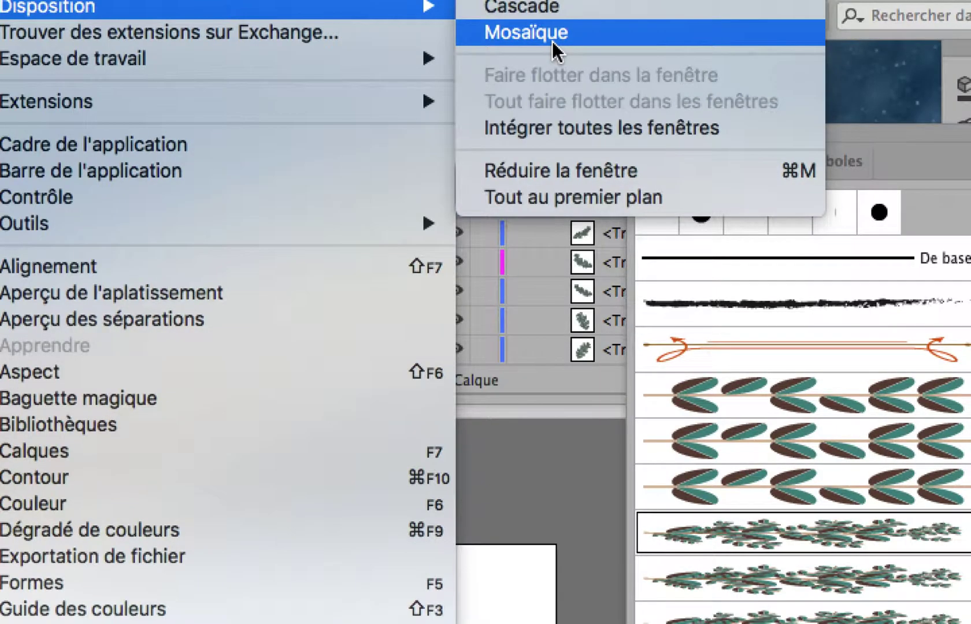
click(766, 64)
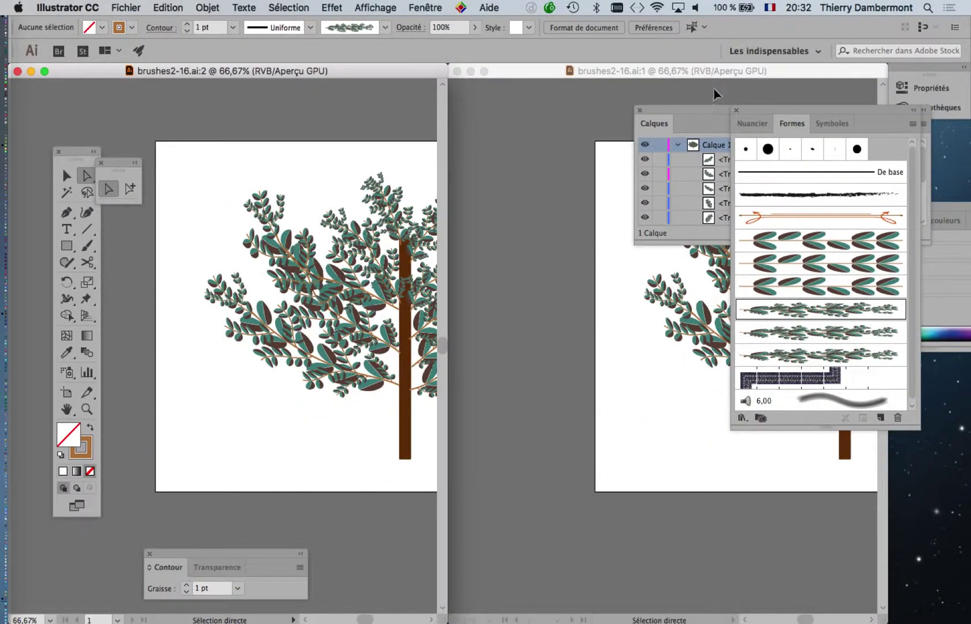
Close the floating Formes, Calques and Couleur panels that cover the artwork.
click(736, 110)
click(639, 111)
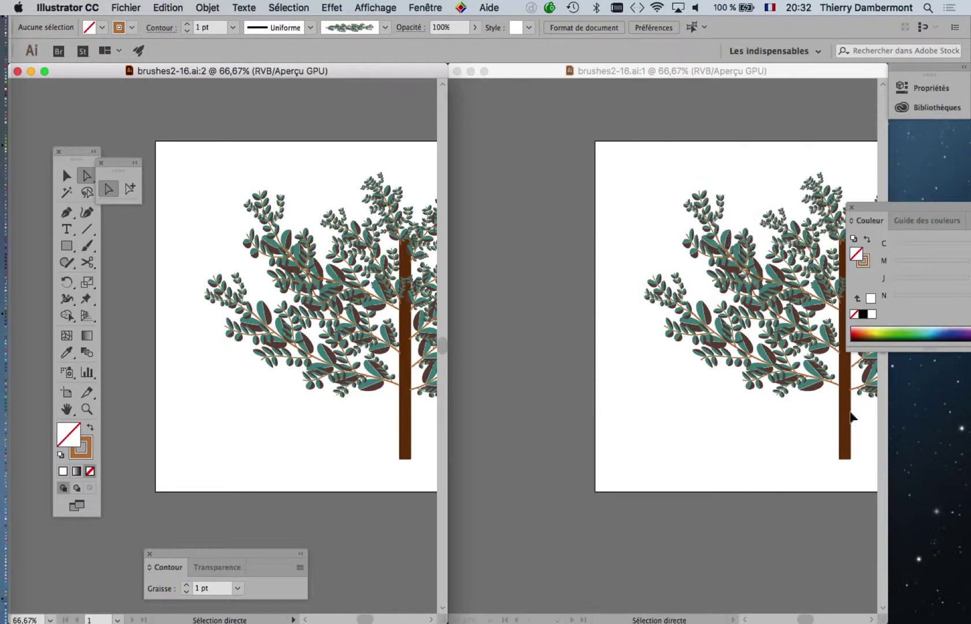
click(849, 207)
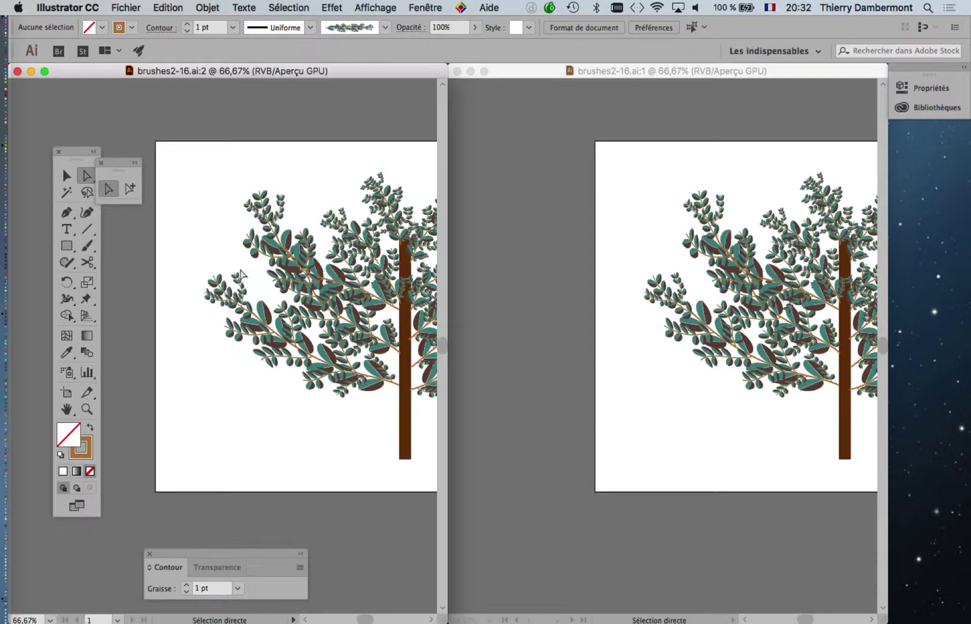
Direct-select the lowest left branch in brushes2-16.ai:2, pull its tip anchor down and outward, and lower the neighbouring bend anchor.
click(234, 296)
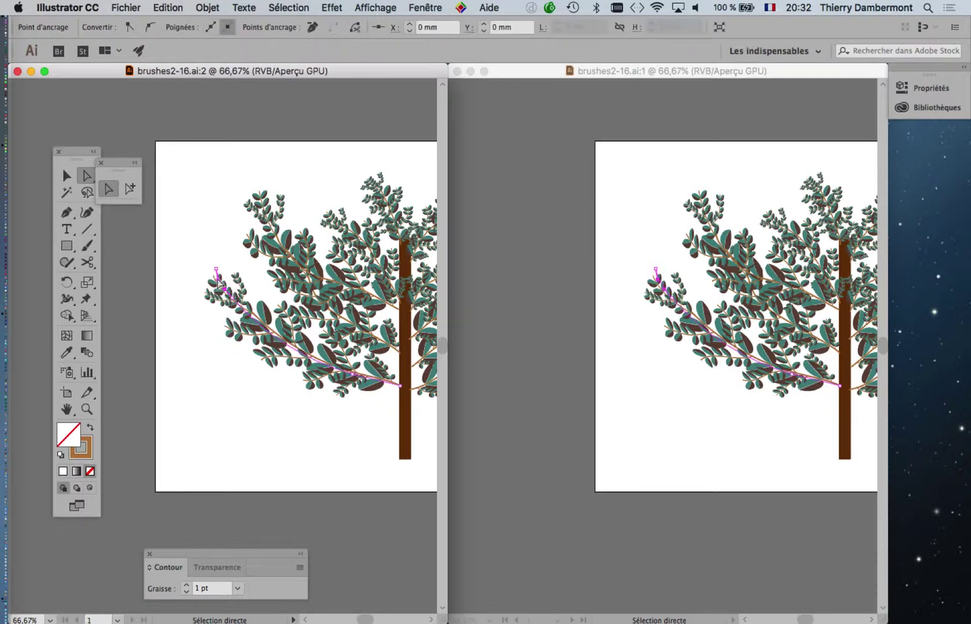
mouse_move(216, 270)
mouse_down()
mouse_move(199, 273)
mouse_move(186, 298)
mouse_move(197, 270)
mouse_move(168, 330)
mouse_up()
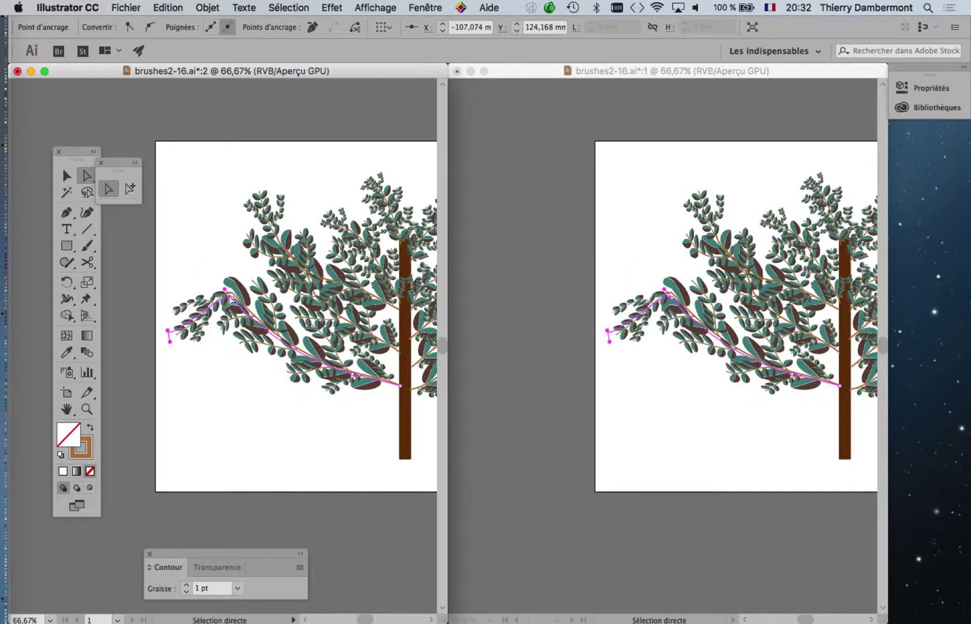
scroll(230, 295, up, 2)
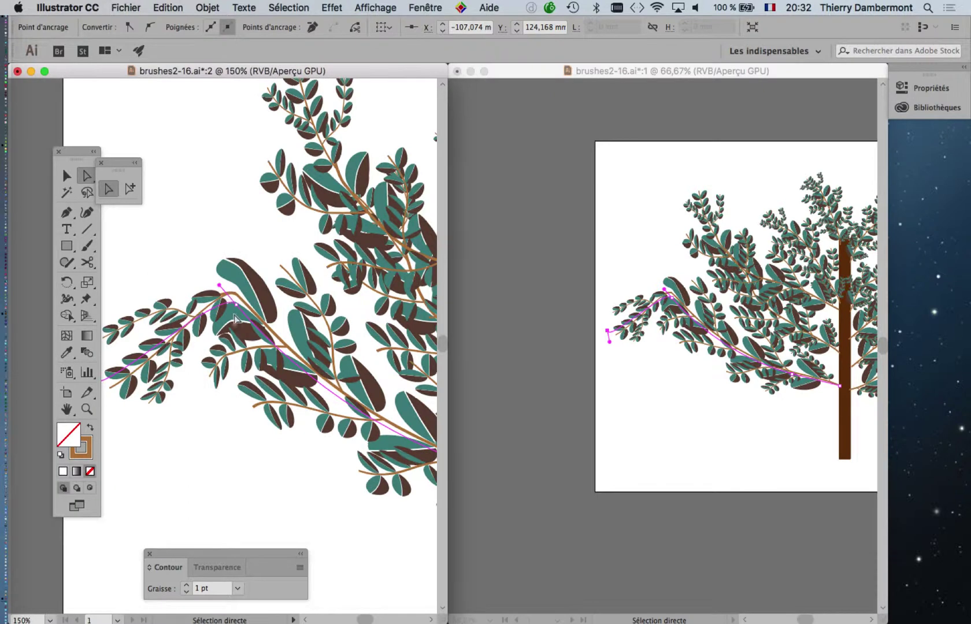
drag(236, 309, 225, 381)
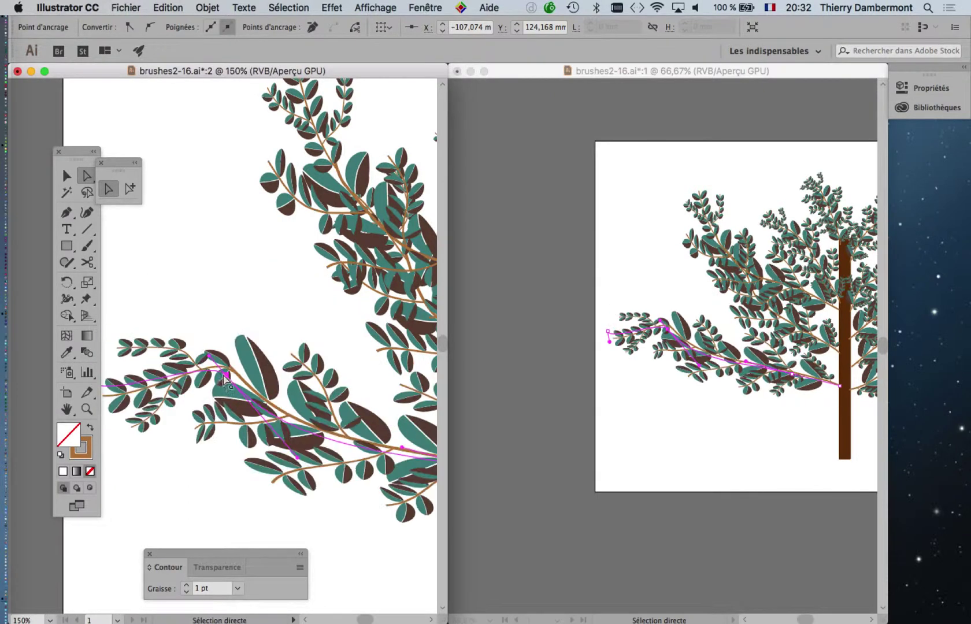
Raise the tip anchor of the lowest left branch to about X -93 mm, Y 81 mm so the branch curves upward.
scroll(152, 393, left, 5)
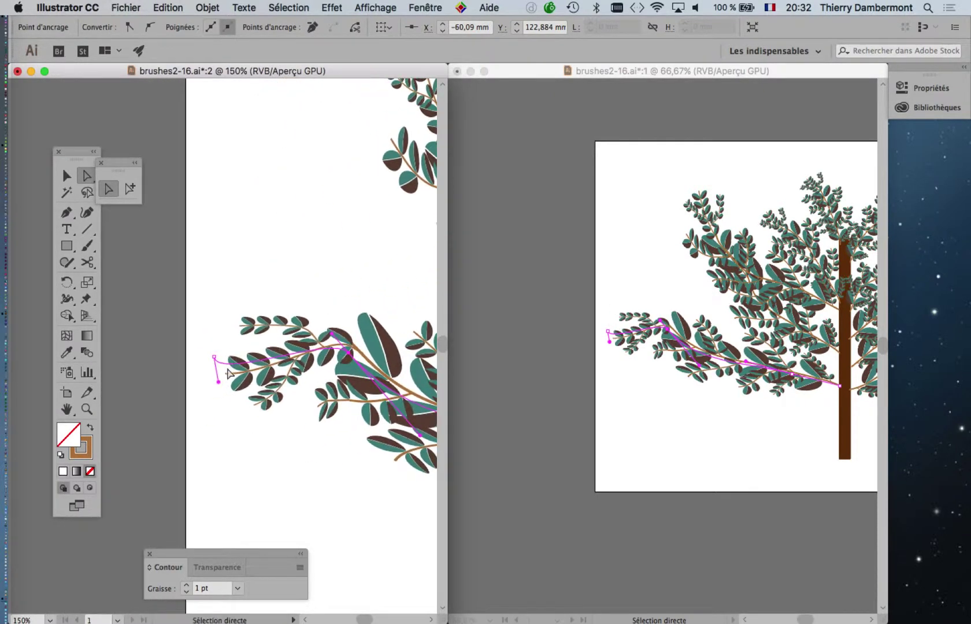
drag(215, 360, 256, 233)
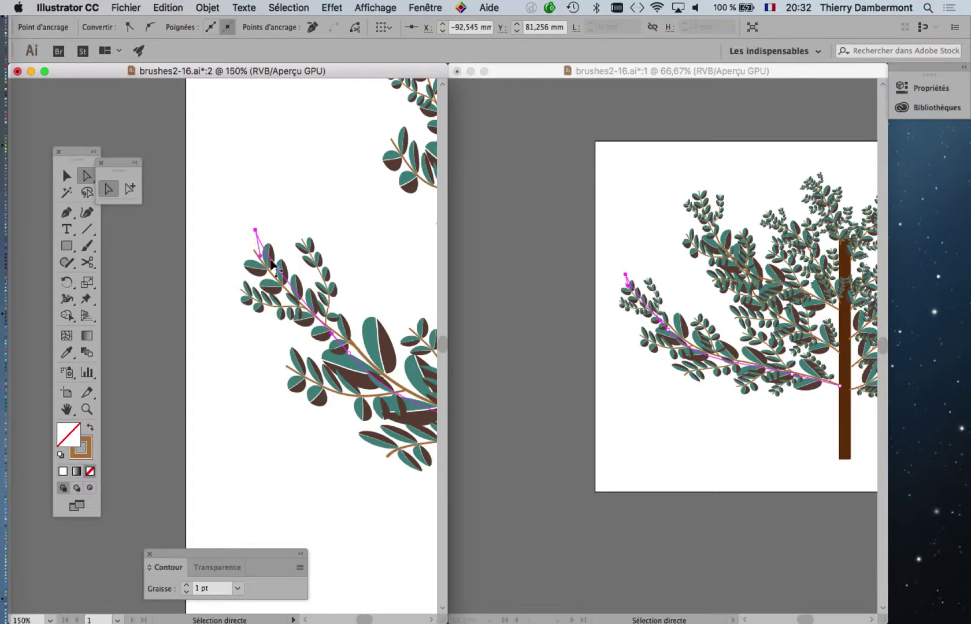
scroll(357, 340, down, 1)
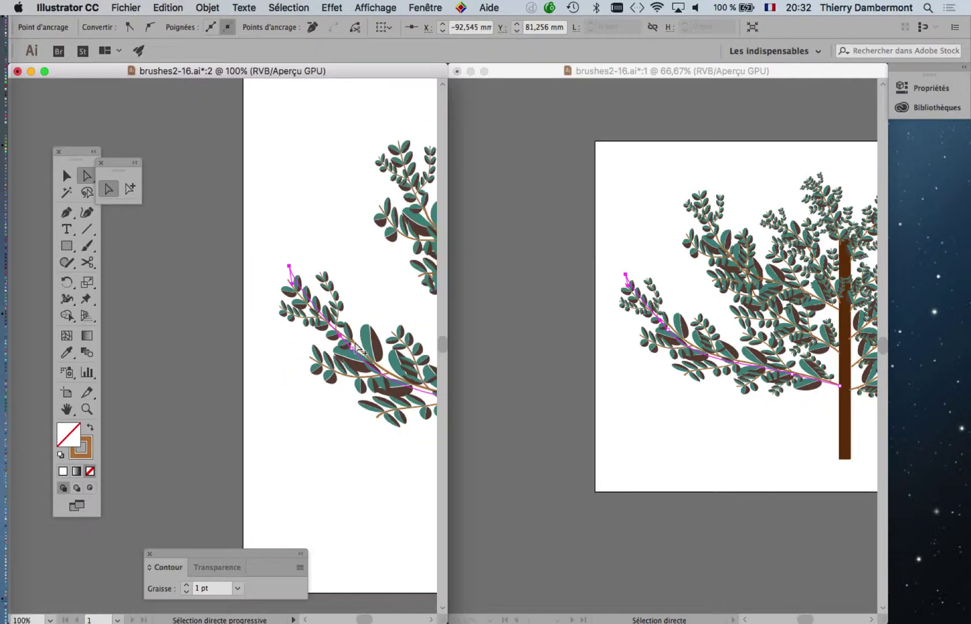
Frame the left branches in brushes2-16.ai:2 and show the whole tree at 66.67% in brushes2-16.ai:1 as an overview.
drag(344, 342, 218, 345)
click(675, 244)
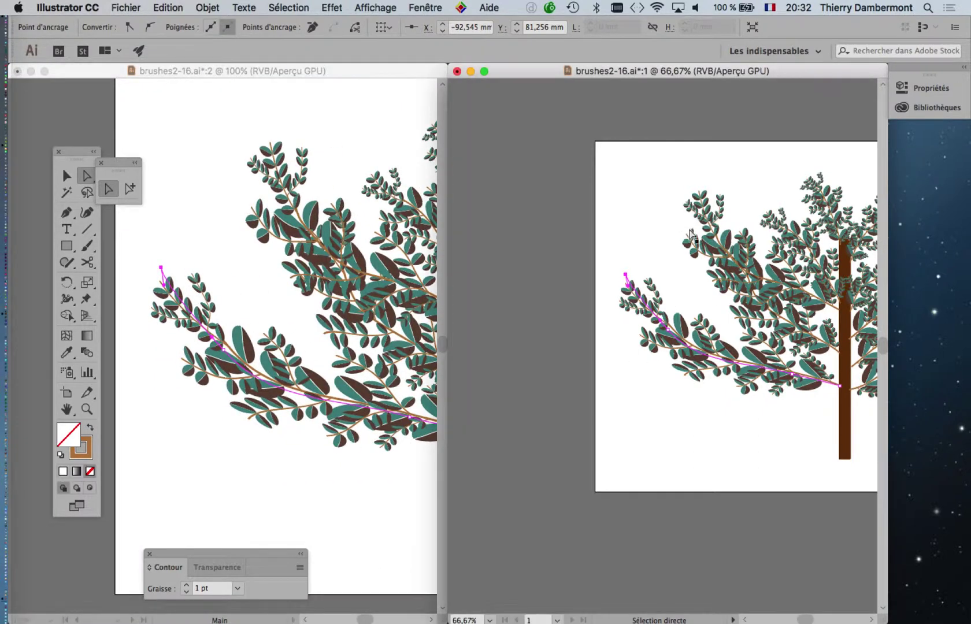
scroll(671, 329, down, 2)
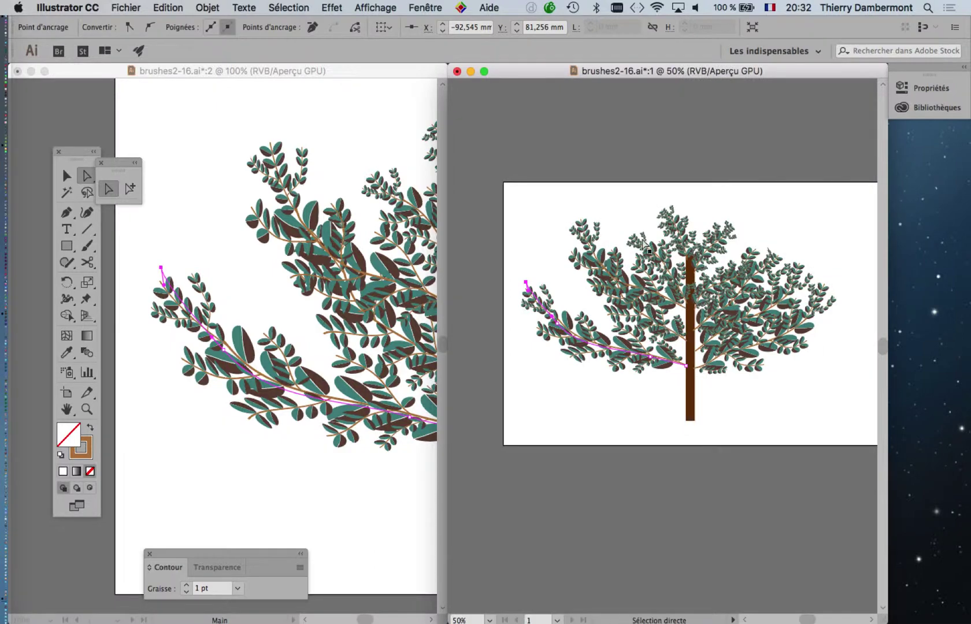
scroll(655, 298, up, 1)
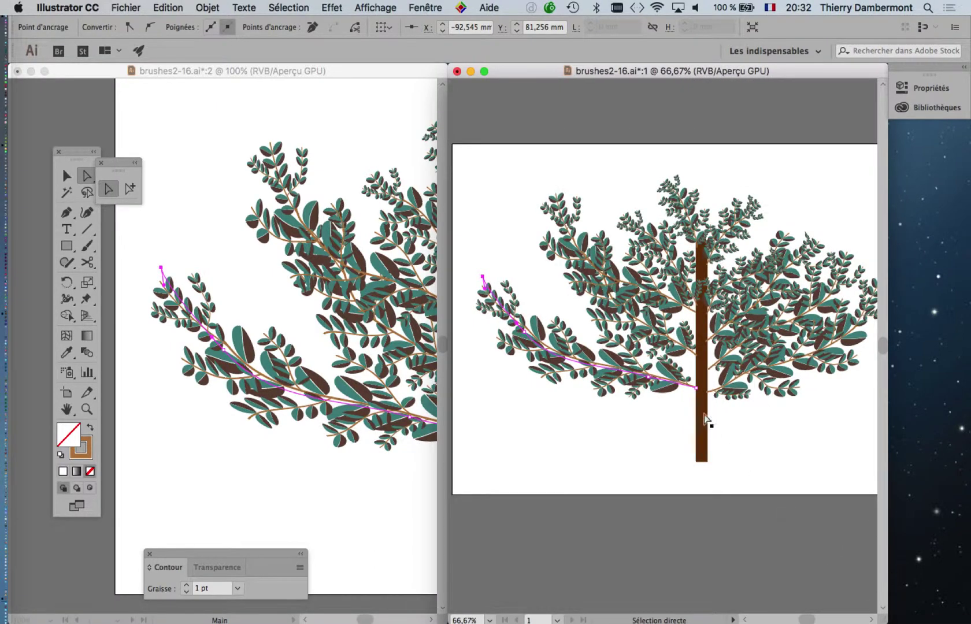
key(space)
In brushes2-16.ai:2, move the tip anchor of the upper left branch outward to about X -58 mm, Y 24 mm.
scroll(245, 332, up, 2)
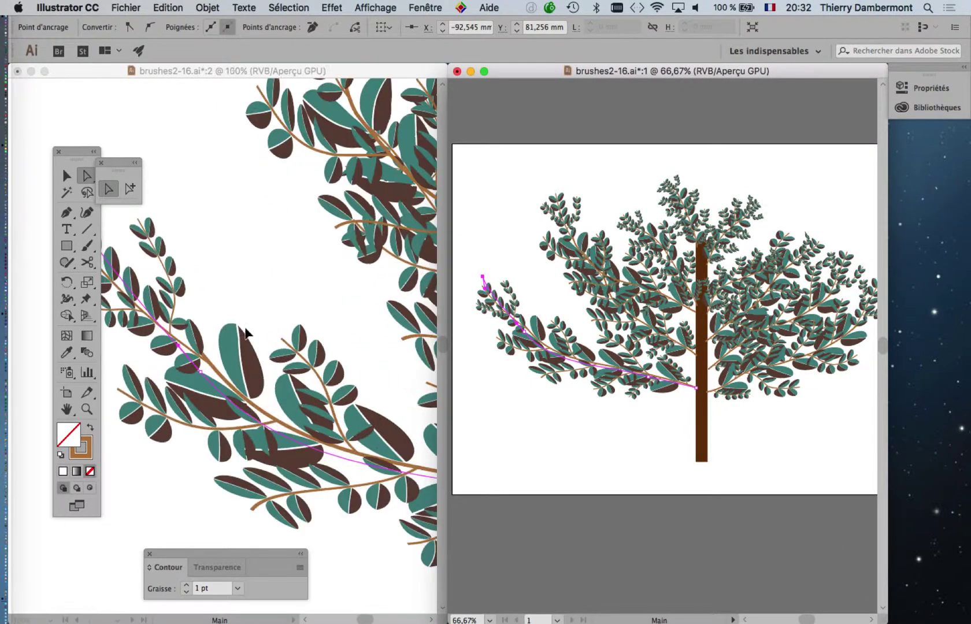
click(224, 252)
drag(281, 286, 314, 471)
scroll(329, 163, up, 2)
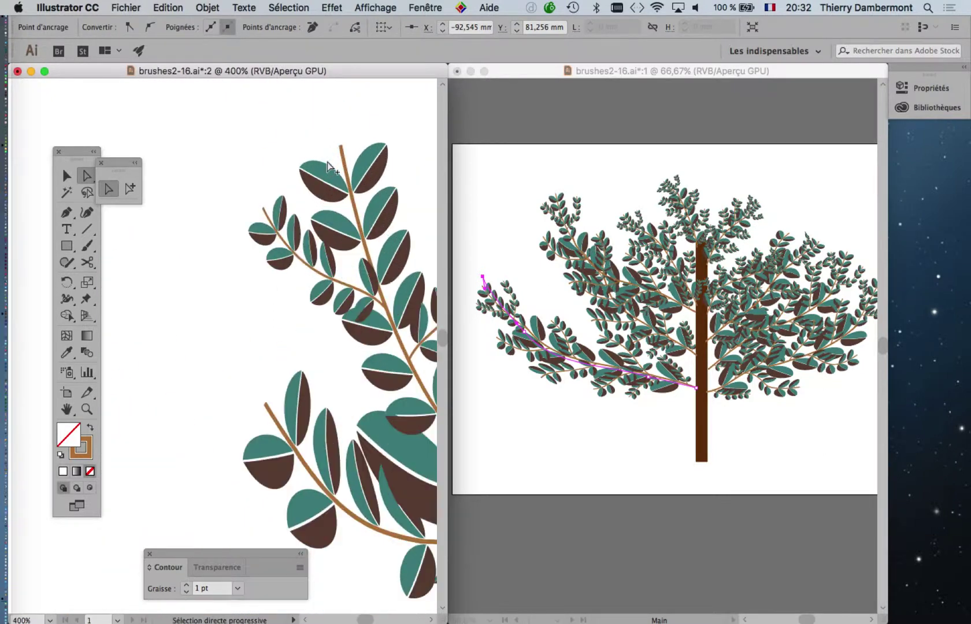
click(343, 145)
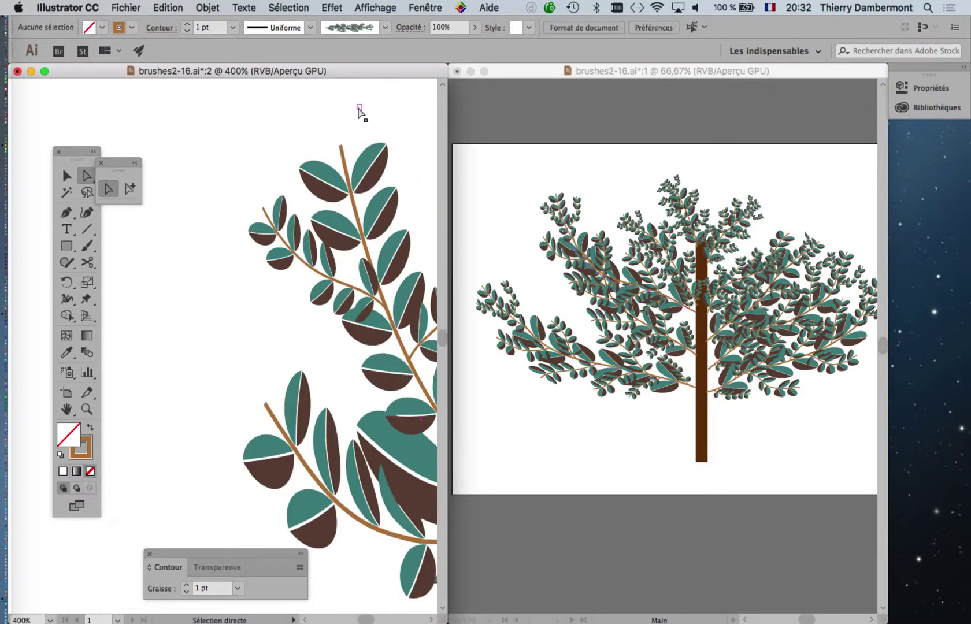
mouse_move(359, 106)
mouse_down()
mouse_move(335, 120)
mouse_move(362, 133)
mouse_move(244, 167)
mouse_move(236, 183)
mouse_up()
drag(249, 250, 307, 216)
drag(232, 178, 166, 198)
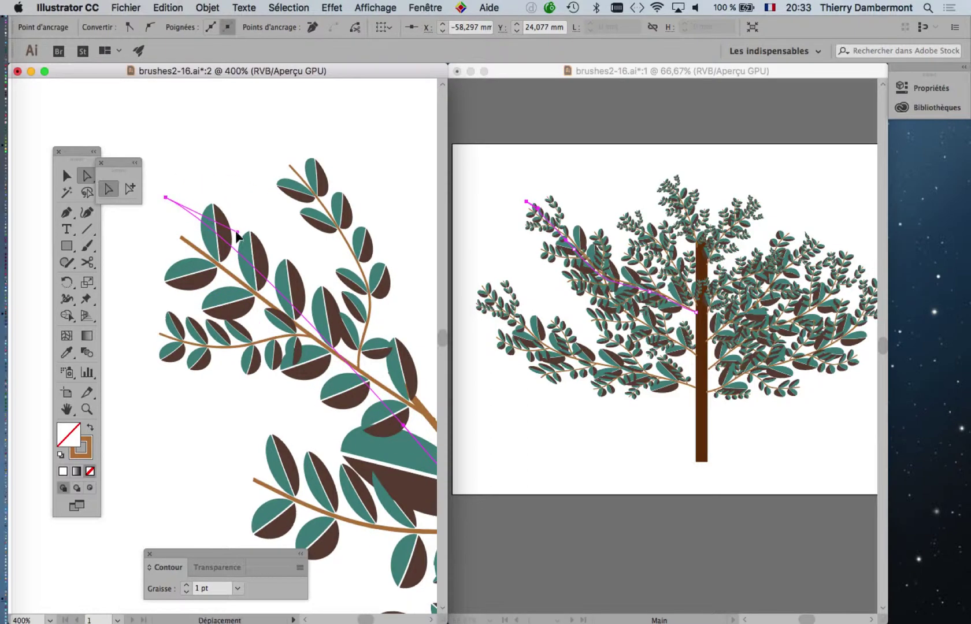
scroll(272, 373, down, 1)
scroll(274, 375, down, 5)
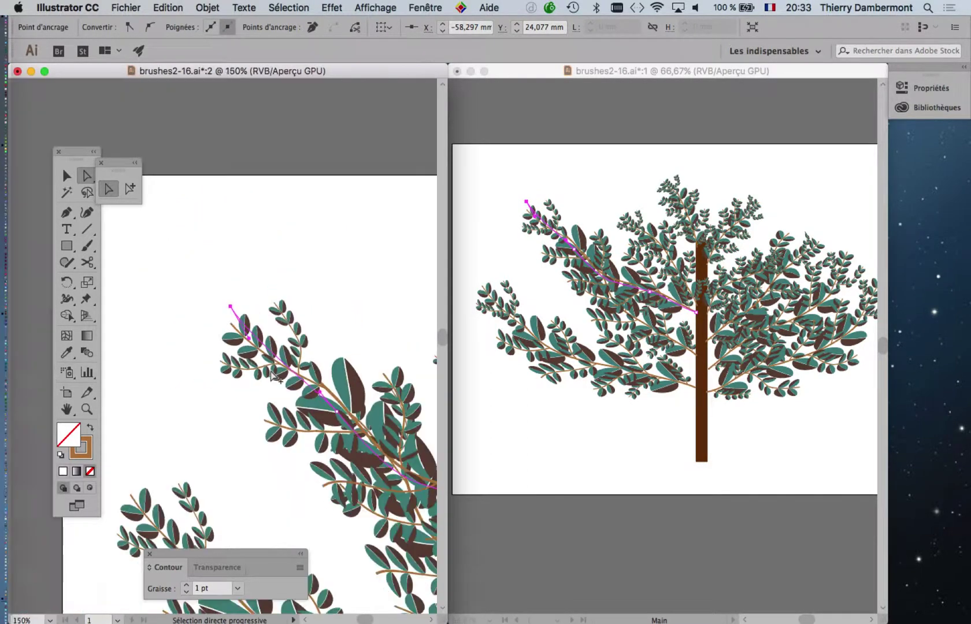
Show the tree at 66.67% in brushes2-16.ai:2, move the toolbox aside and close the torn-off Direct Selection tool group.
drag(241, 300, 233, 324)
scroll(260, 328, up, 1)
drag(81, 149, 54, 134)
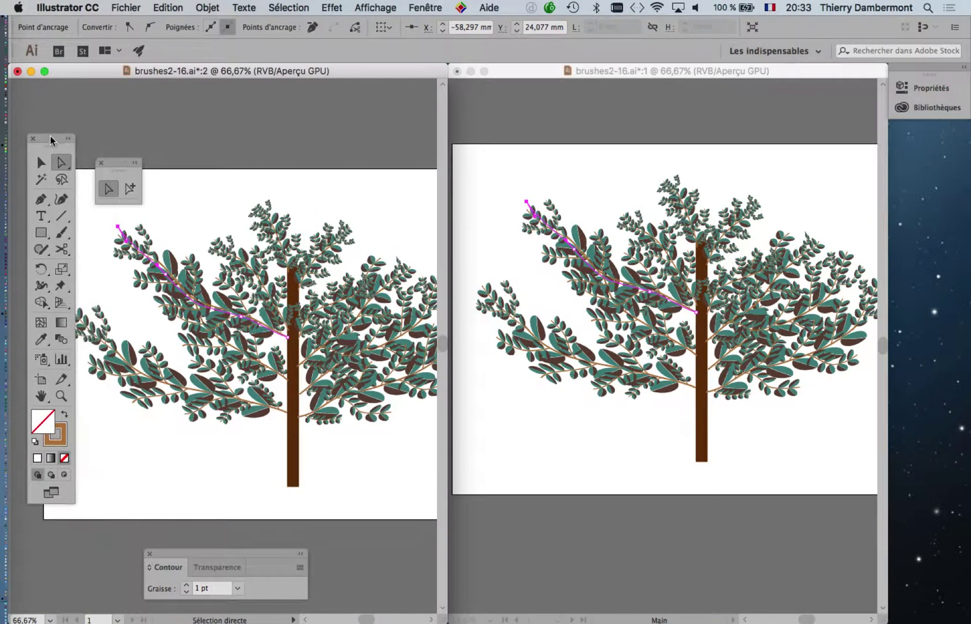
click(101, 162)
drag(400, 321, 357, 273)
Switch brushes2-16.ai:2 to outline view (Tracés) and leave brushes2-16.ai:1 in preview mode.
click(588, 72)
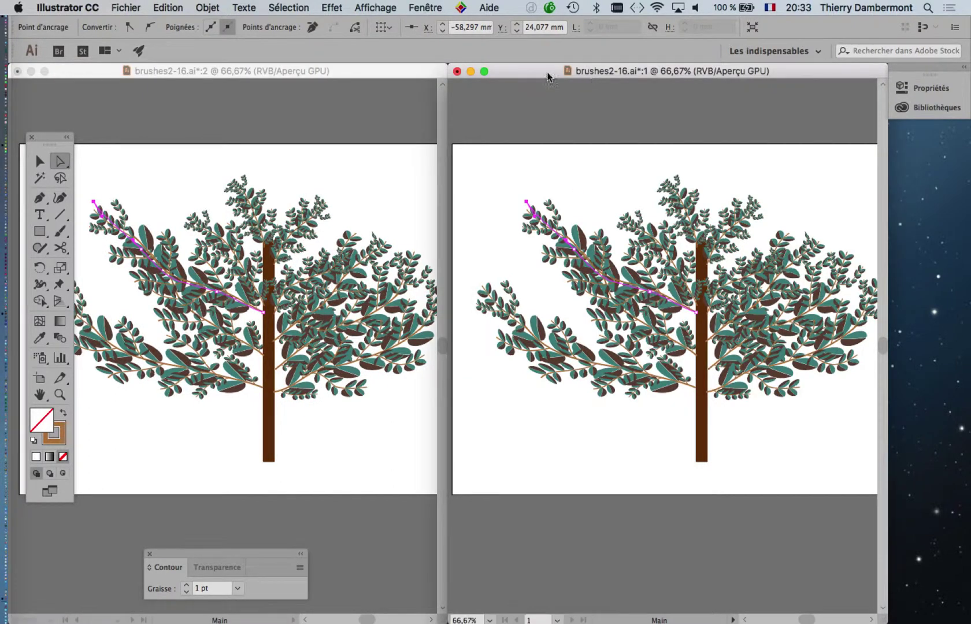
click(386, 78)
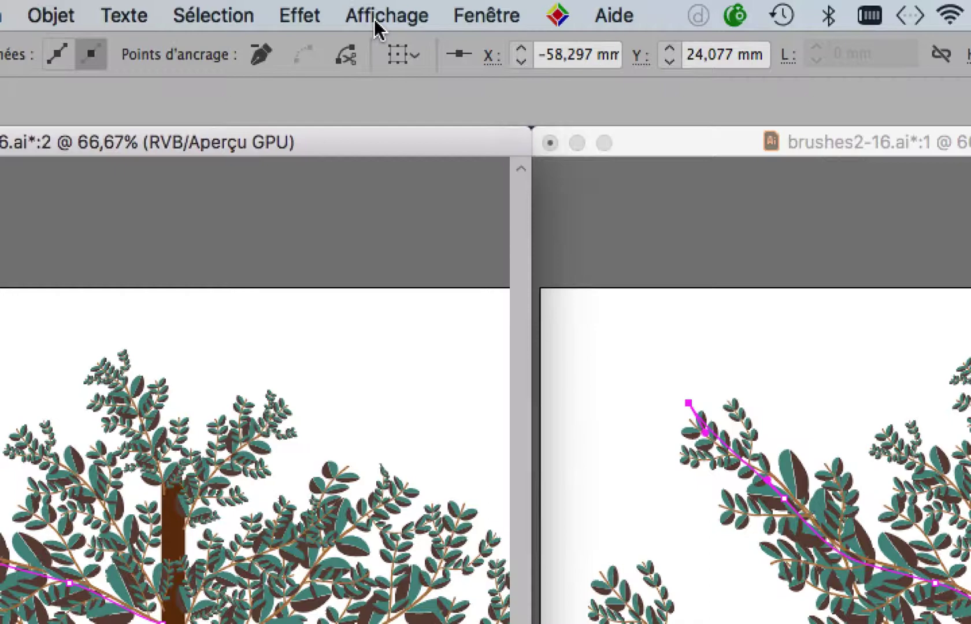
click(376, 17)
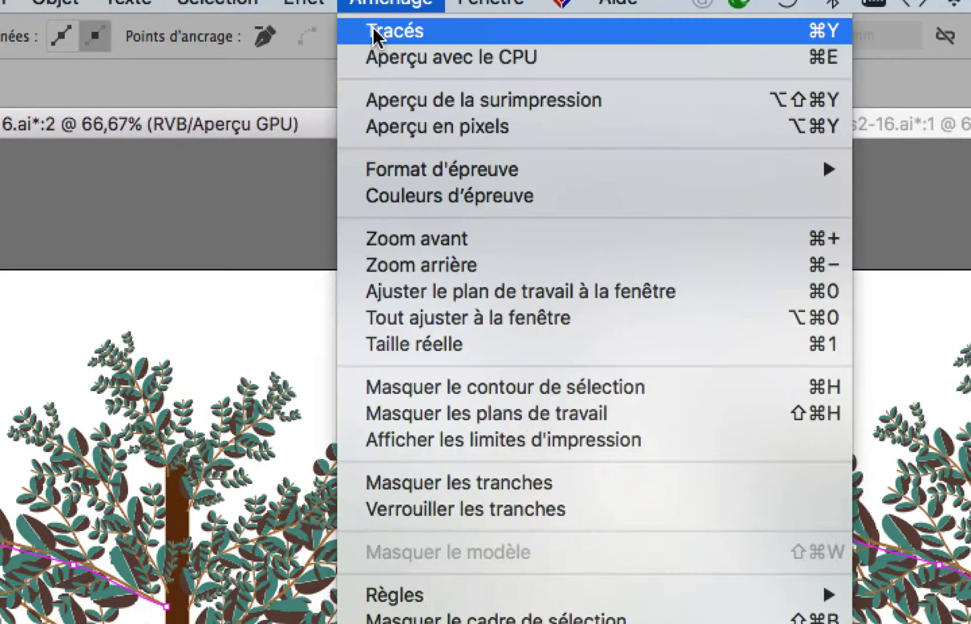
click(379, 32)
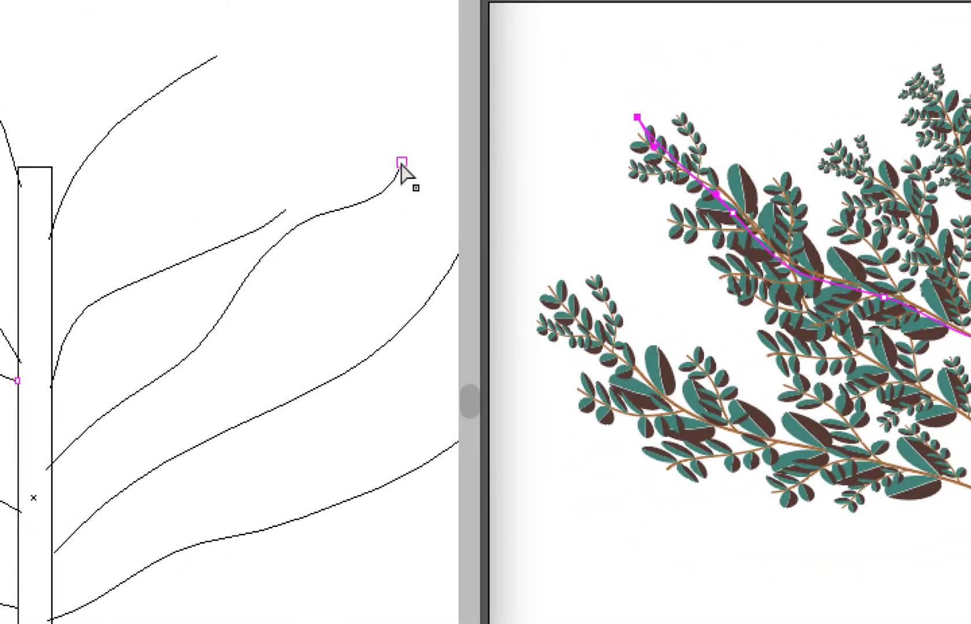
In outlined brushes2-16.ai:2, direct-select the tip anchor of the upper left branch and reposition it higher and farther outward.
click(402, 163)
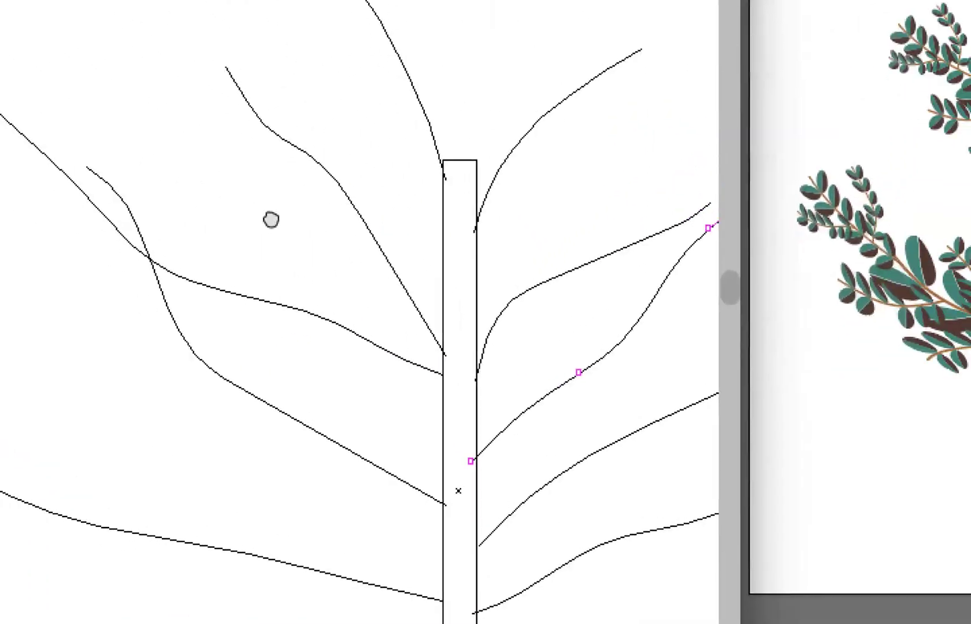
drag(271, 220, 592, 381)
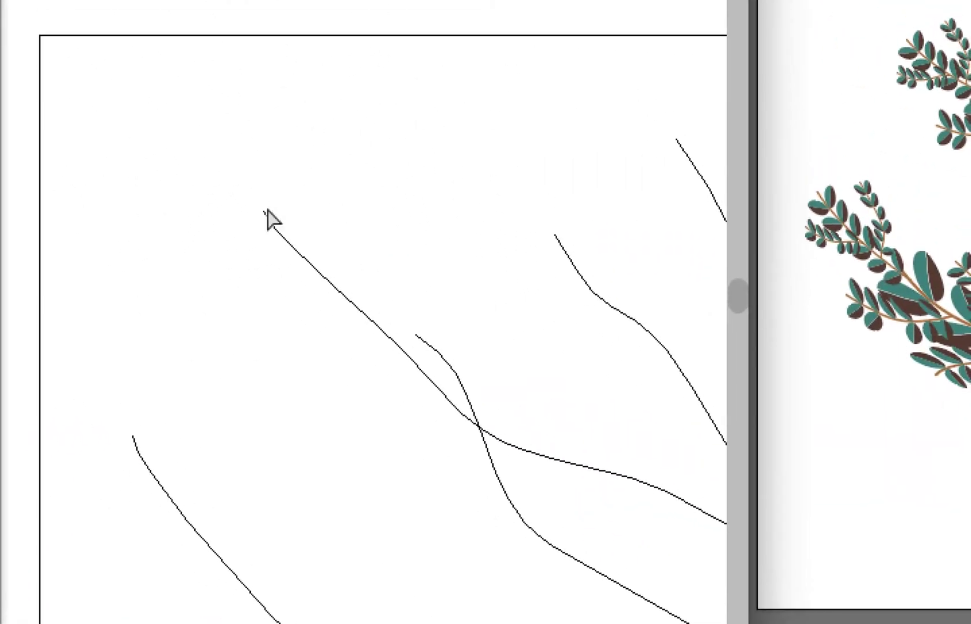
click(261, 207)
drag(265, 212, 322, 165)
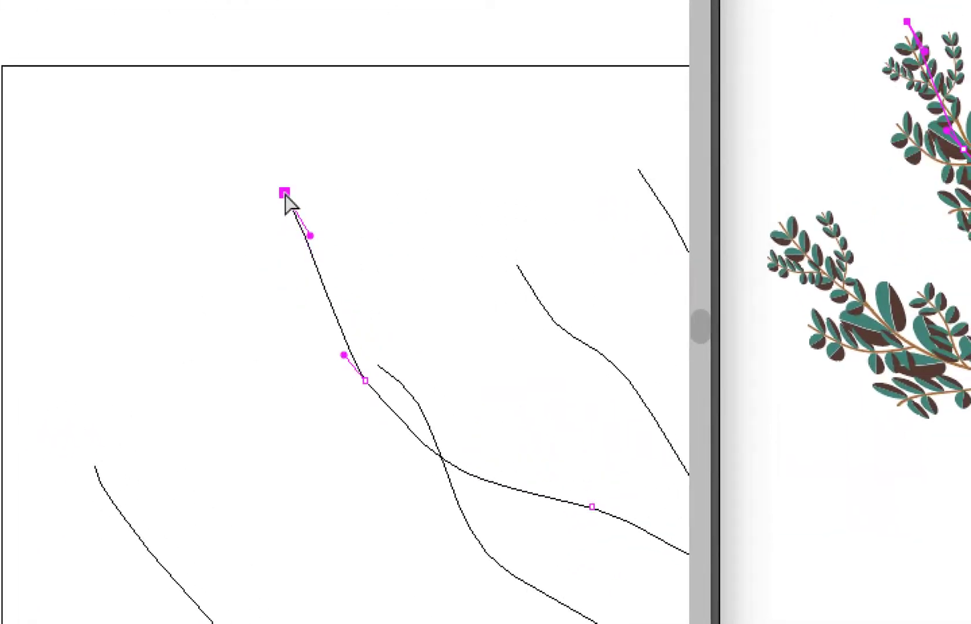
drag(285, 195, 225, 234)
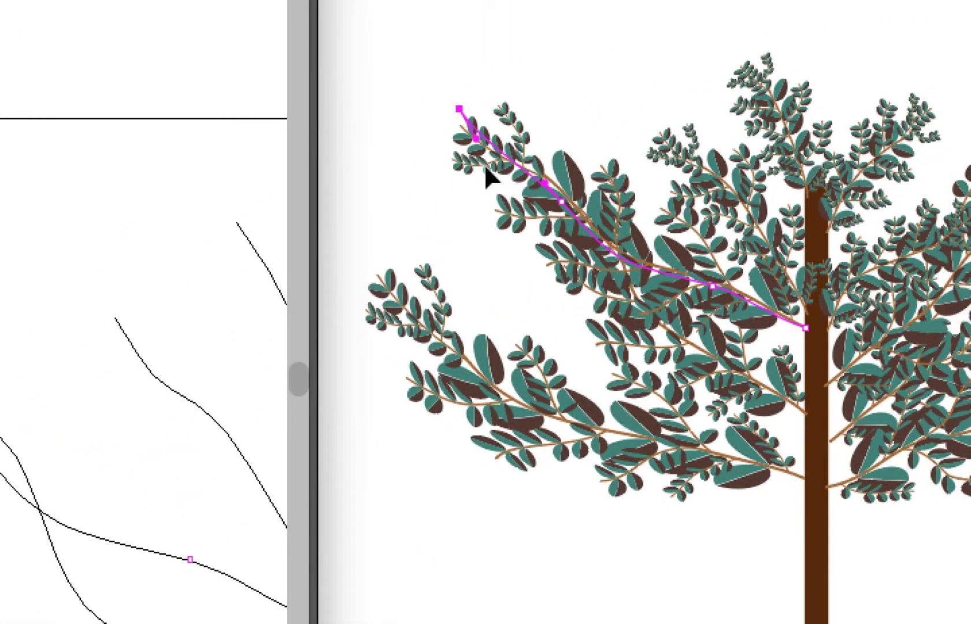
Lengthen the upper left branch's tip handle nearly horizontally and move its bend anchor inward to about X 6 mm, Y 57 mm.
drag(270, 224, 310, 215)
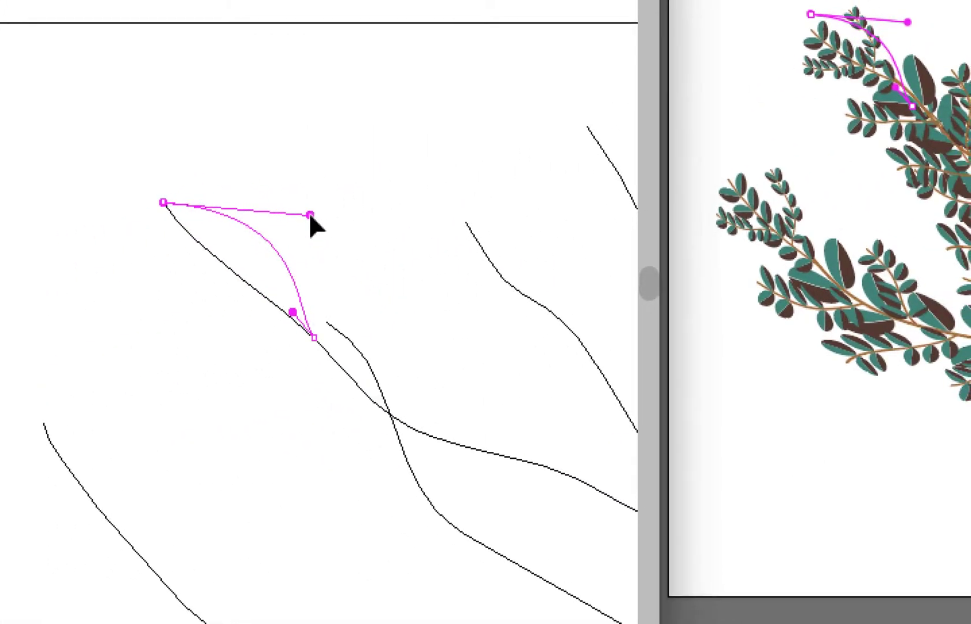
click(313, 336)
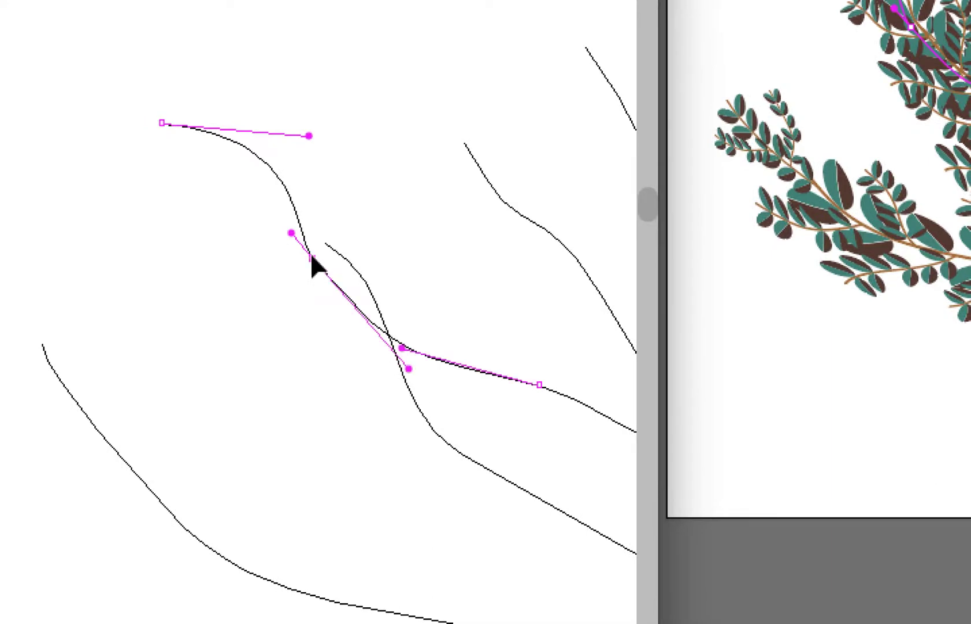
drag(315, 267, 420, 262)
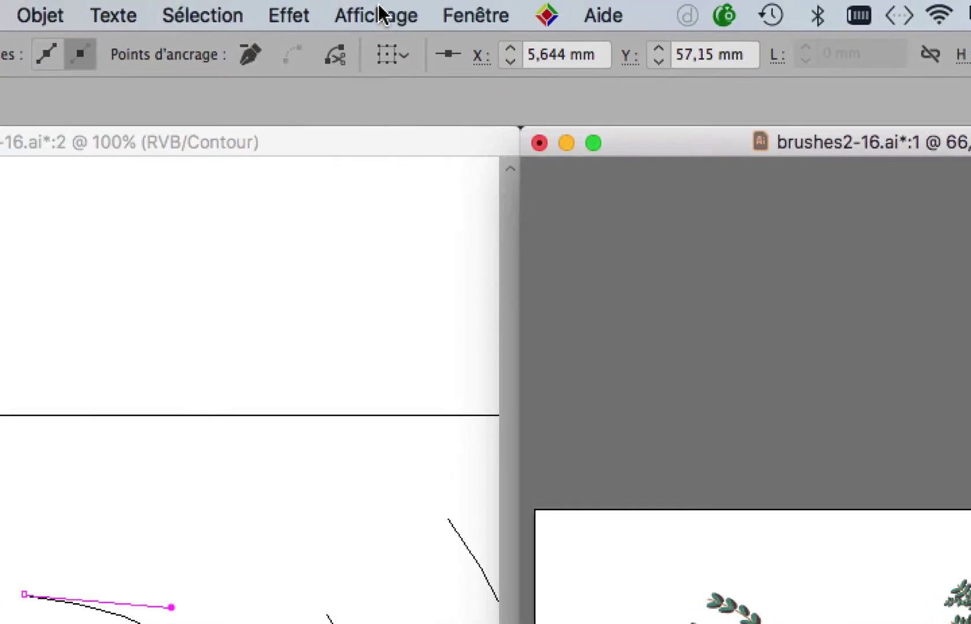
Hide the selection edges in brushes2-16.ai:1 and select the outer segment of the upper left branch in brushes2-16.ai:2.
click(379, 12)
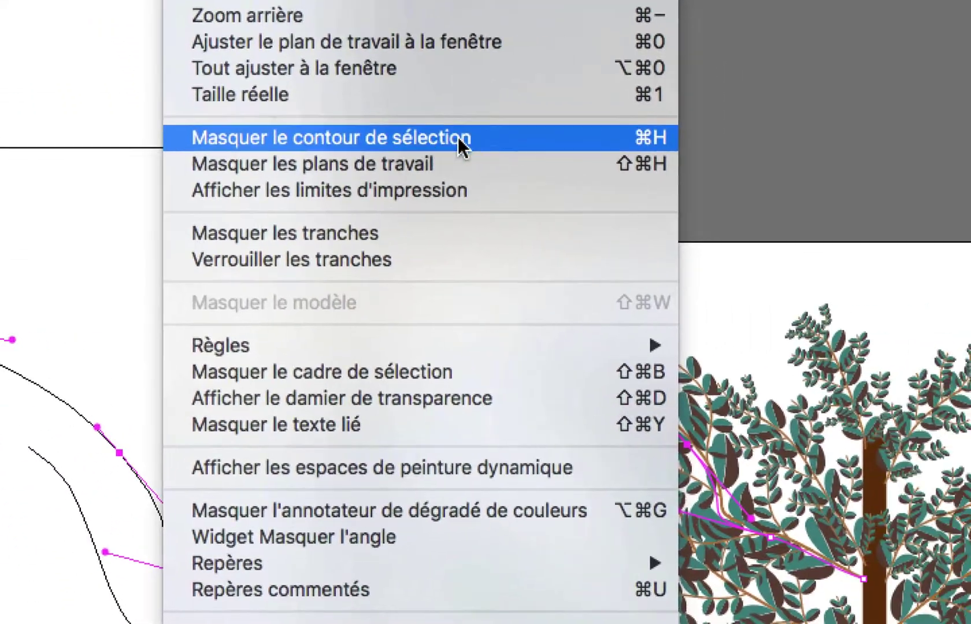
click(480, 140)
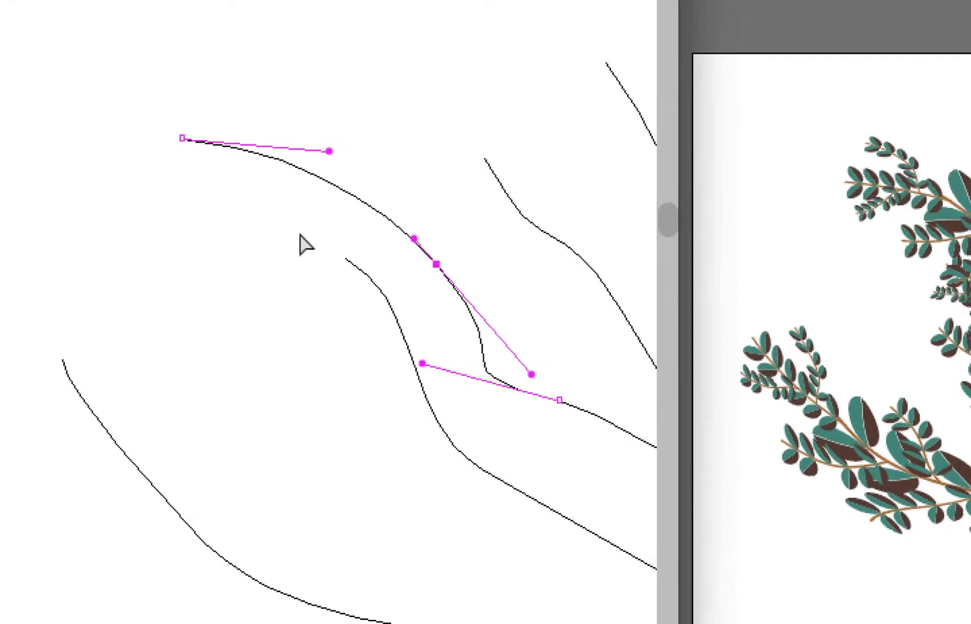
click(309, 220)
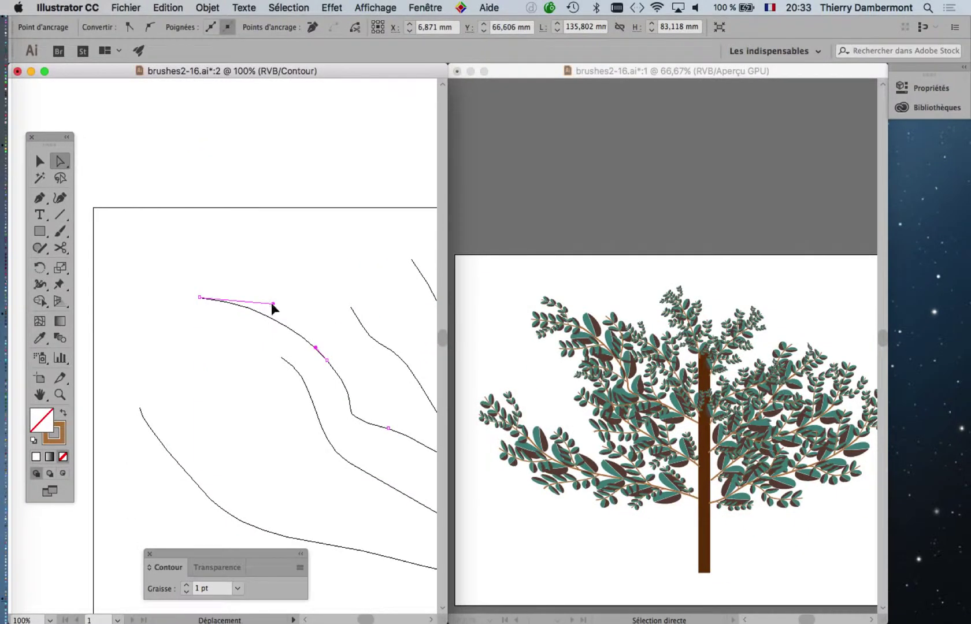
Angle the upper left branch's tip handle downward, move its bend anchor to about X 0, Y 54 mm and its tip to X -26, Y 14 mm.
drag(274, 307, 254, 363)
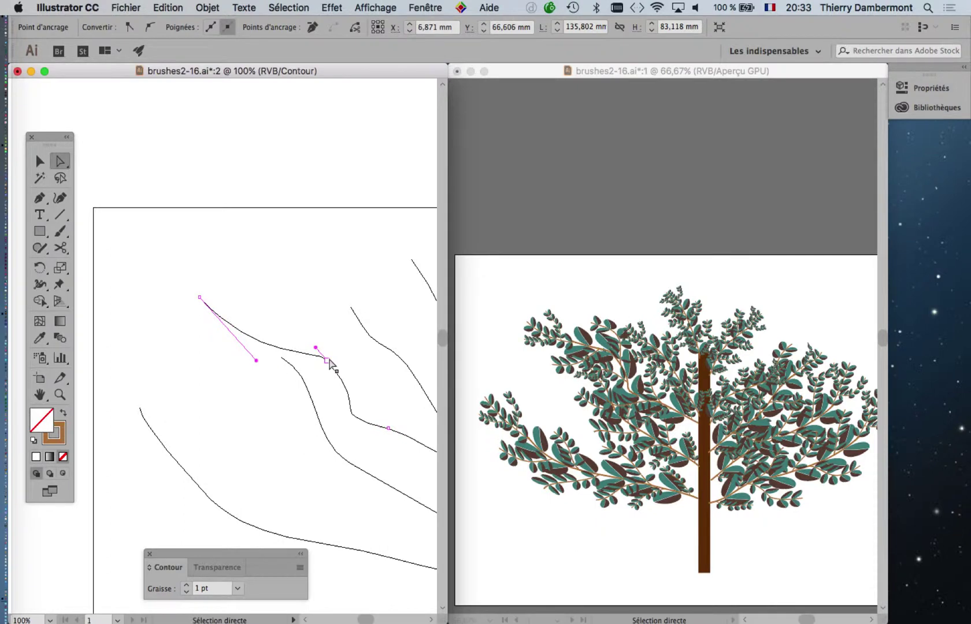
mouse_move(329, 361)
mouse_down()
mouse_move(296, 386)
mouse_move(316, 354)
mouse_up()
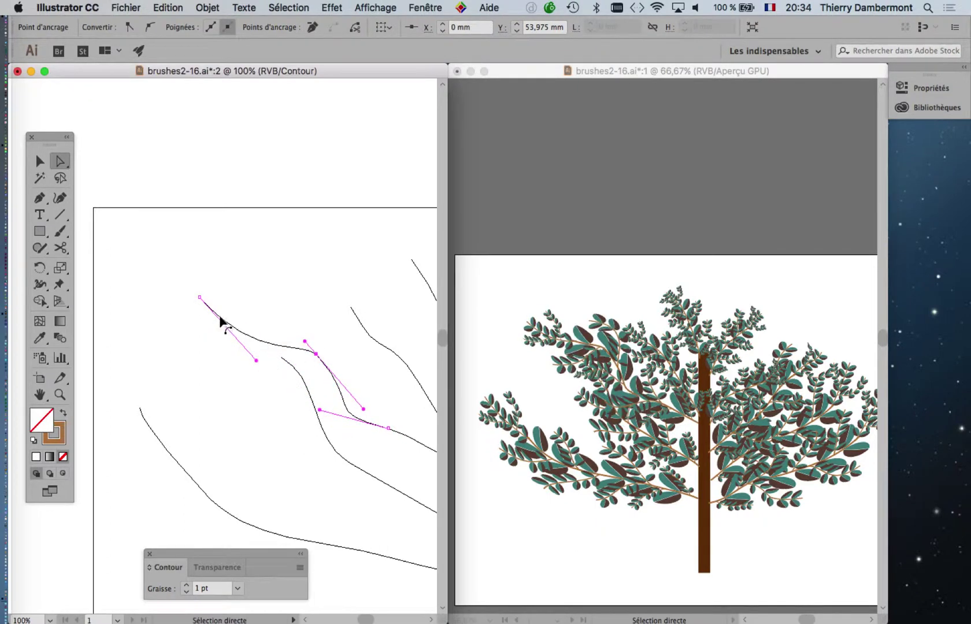
drag(200, 299, 266, 276)
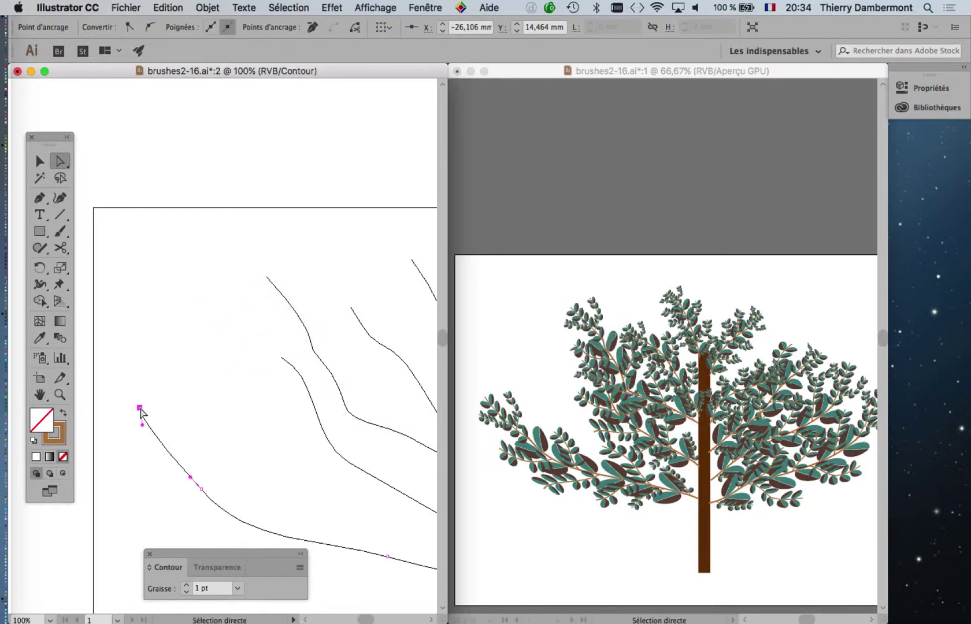
Raise the lowest left branch's tip inward and move its bend anchor to about X -35 mm, Y 103 mm.
drag(141, 412, 207, 351)
drag(202, 492, 252, 454)
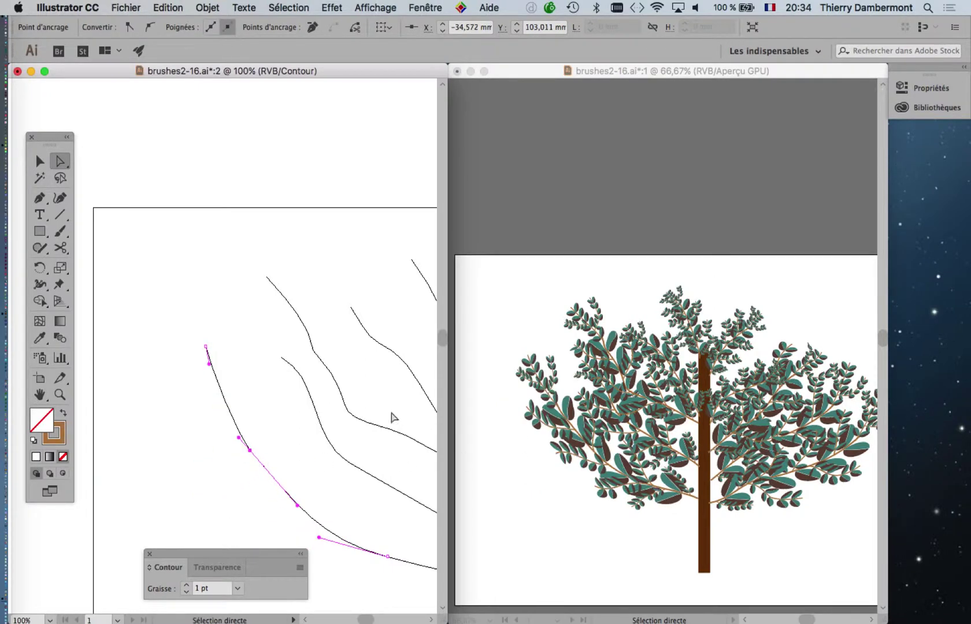
Move the lowest right branch's tip anchor to about X 210 mm, Y 69 mm and its bend anchor to about X 156 mm, Y 127 mm.
scroll(289, 393, down, 6)
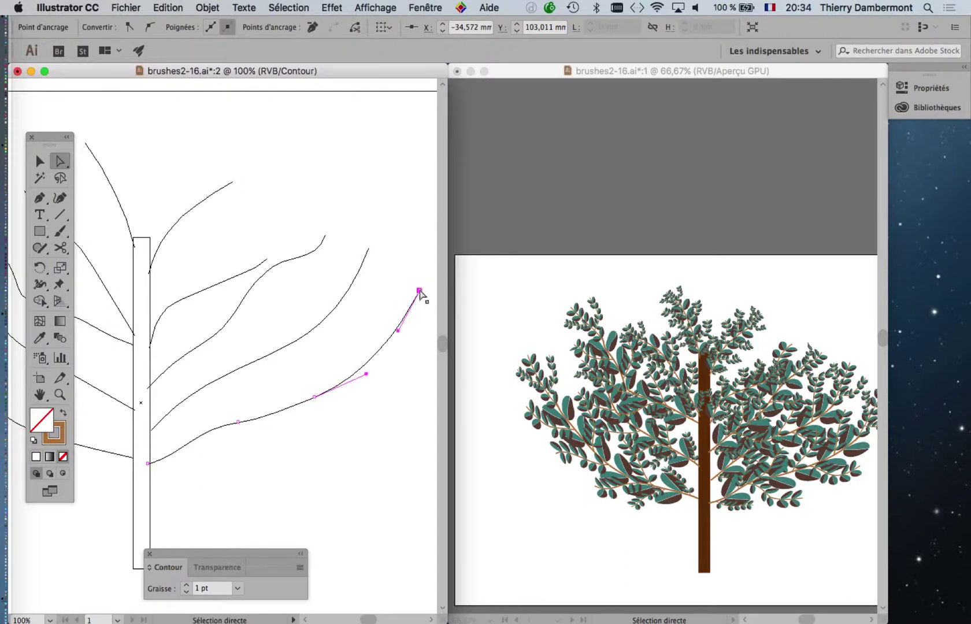
drag(420, 293, 392, 273)
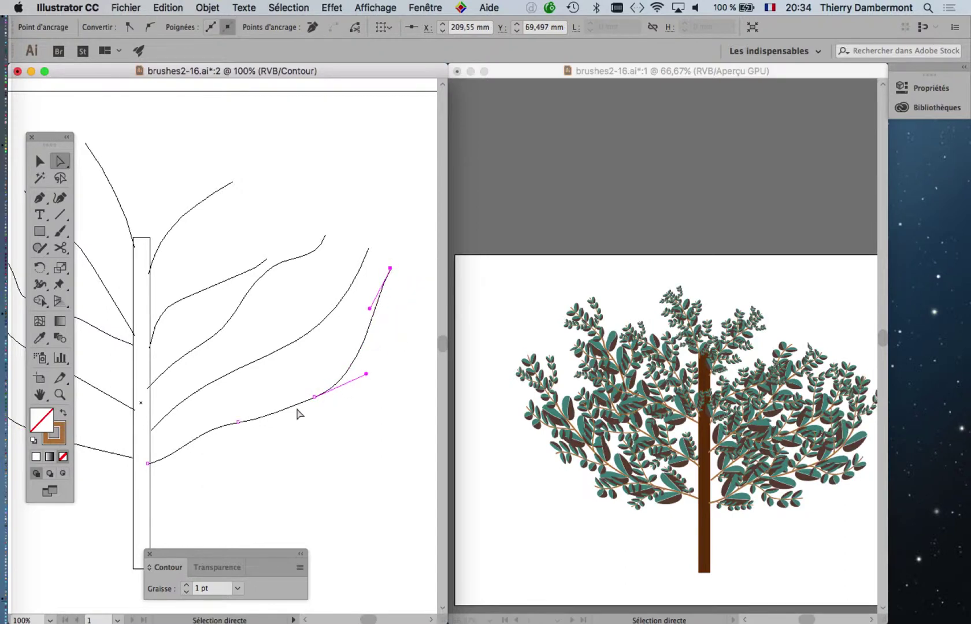
drag(314, 398, 288, 392)
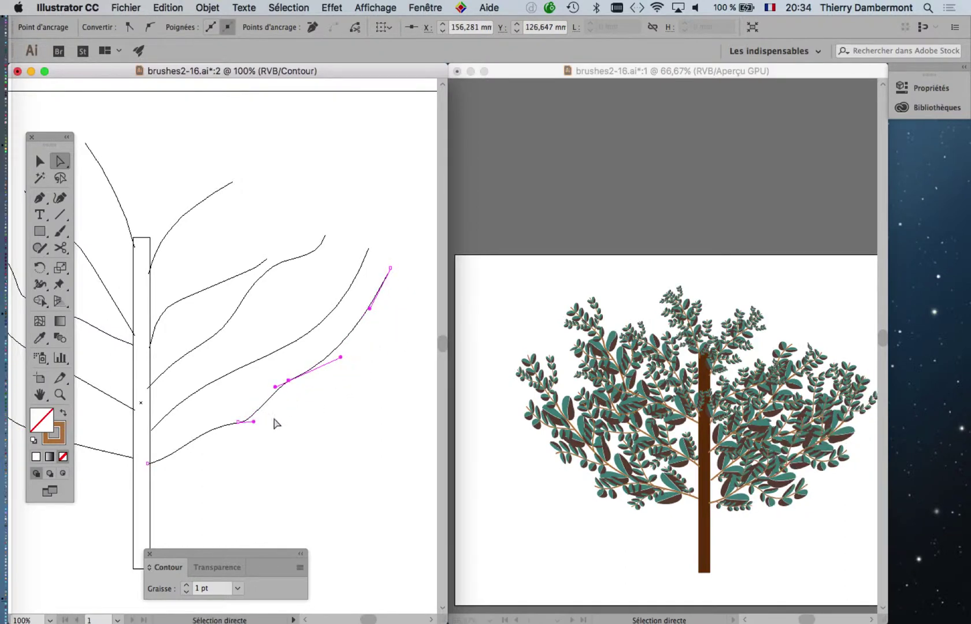
Raise the second-lowest right branch's tip to about X 190, Y 43 mm; move the shorter branch's tip to X 137, Y 45 and bend to X 120, Y 68.
click(368, 249)
drag(368, 248, 353, 218)
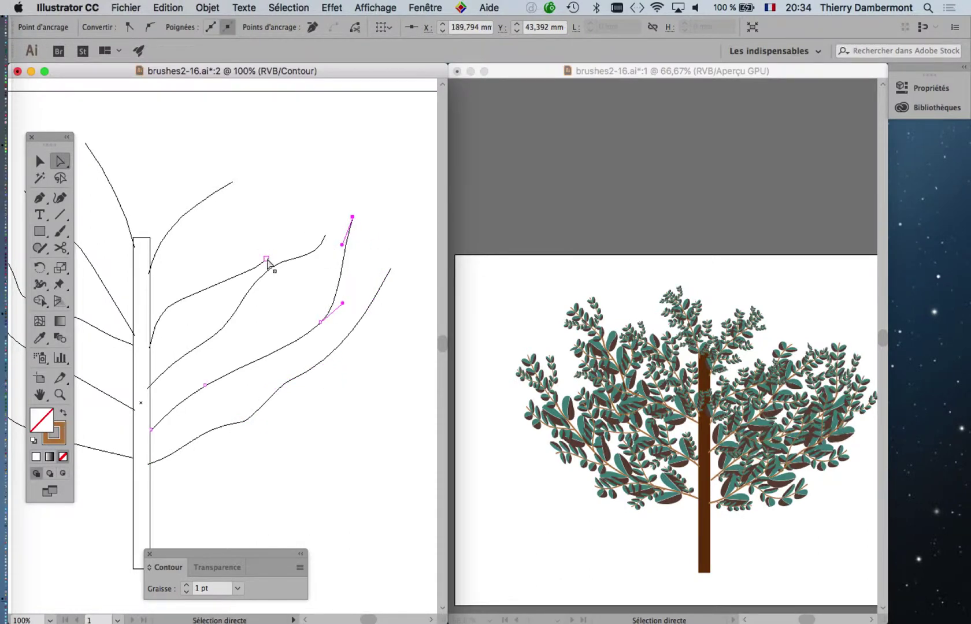
drag(267, 263, 251, 221)
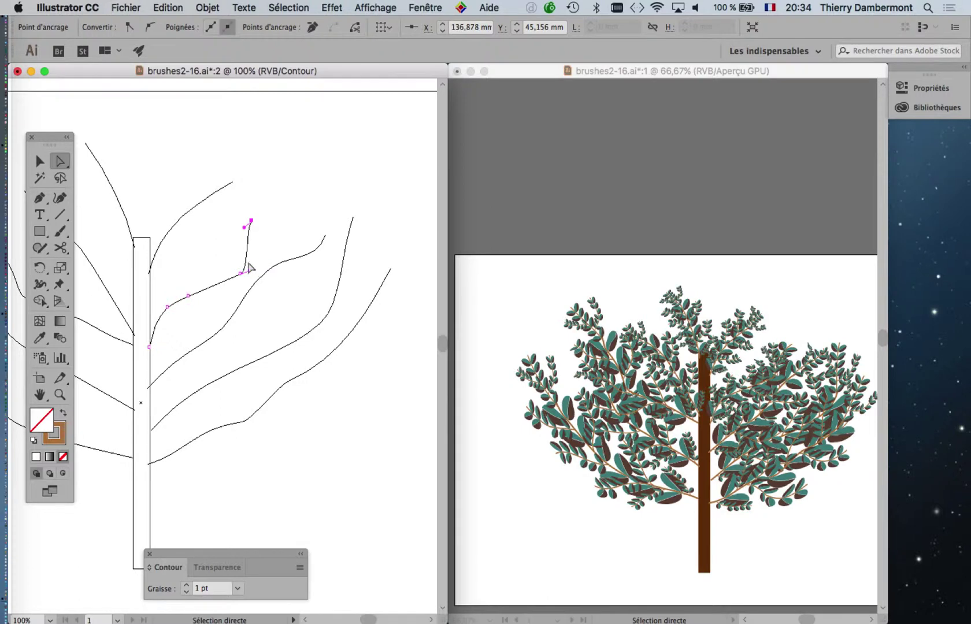
drag(240, 273, 219, 268)
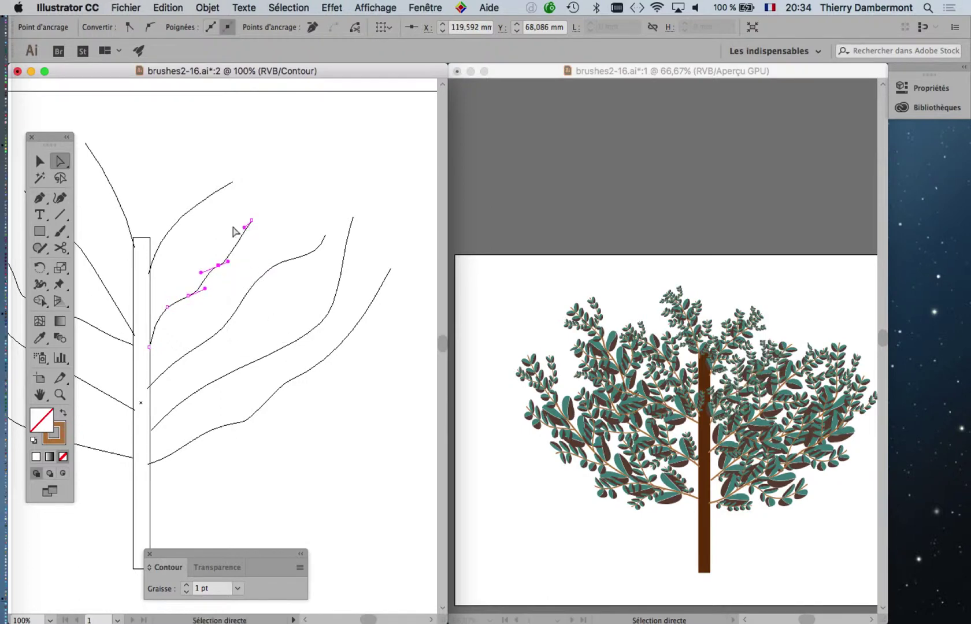
Zoom brushes2-16.ai:2 out to 50% to examine all the outlined branches together.
key(alt)
scroll(303, 281, down, 3)
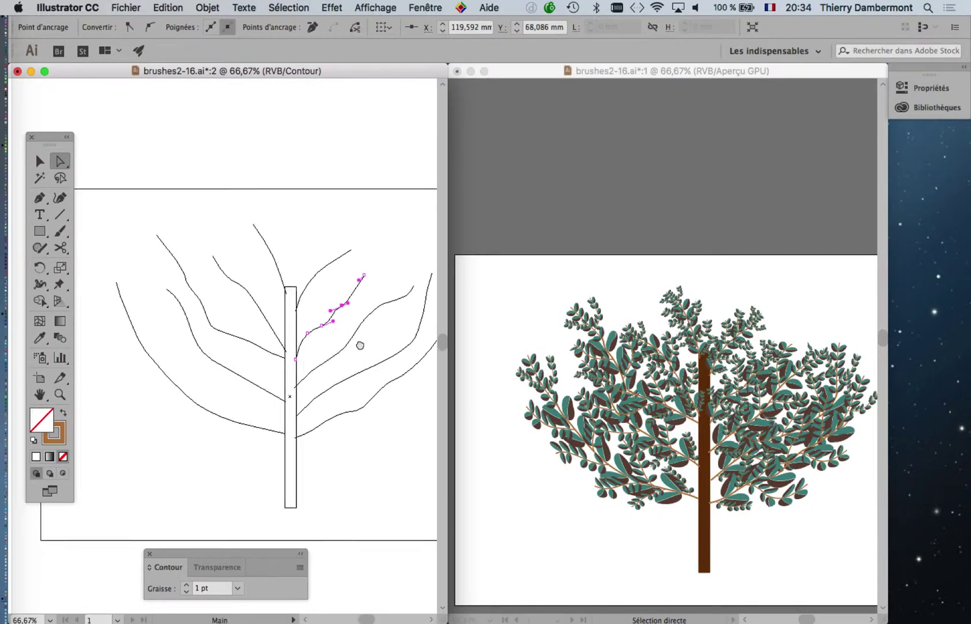
scroll(340, 341, down, 1)
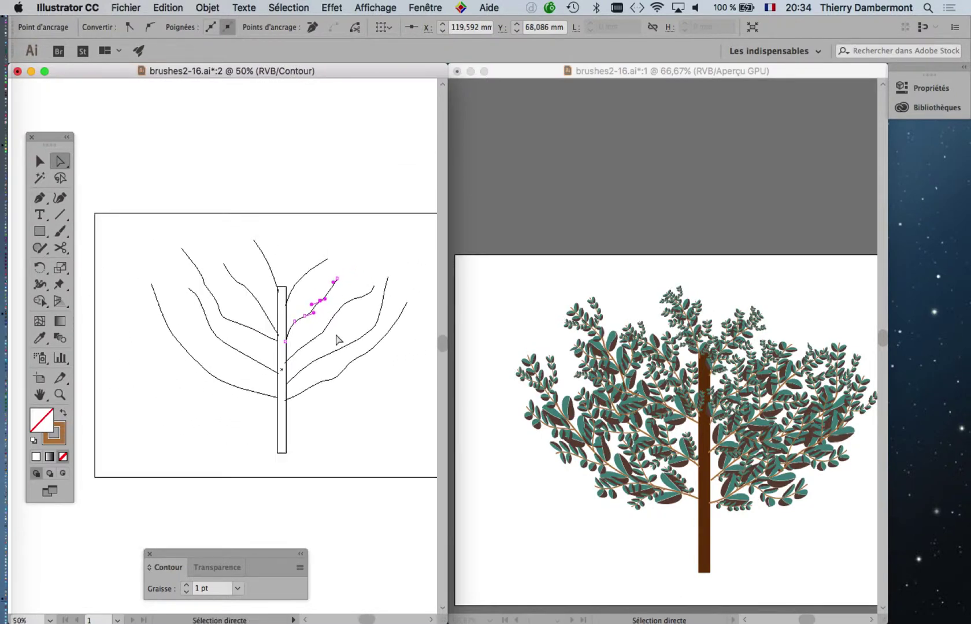
key(super)
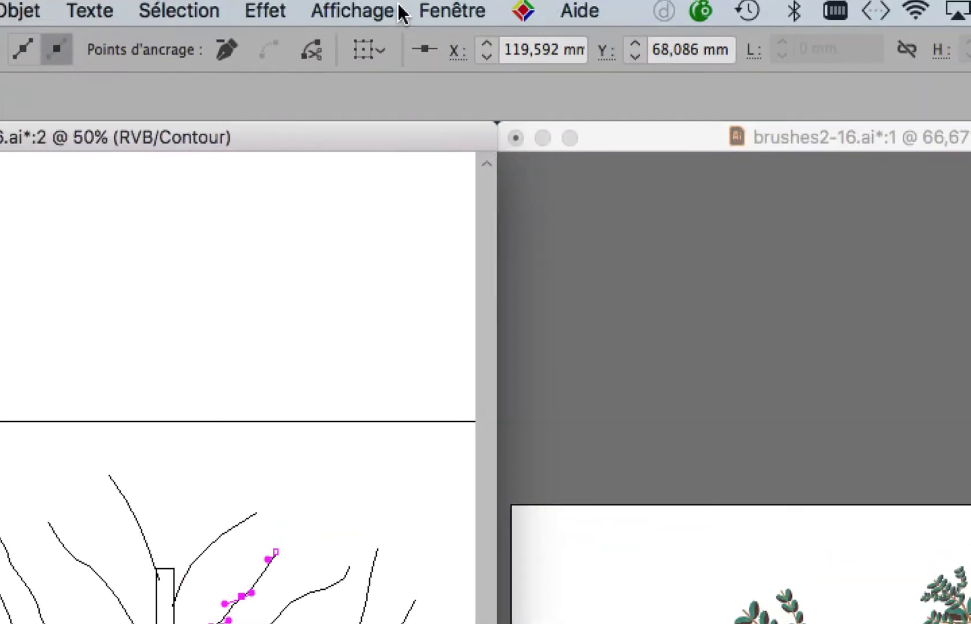
click(419, 8)
click(414, 13)
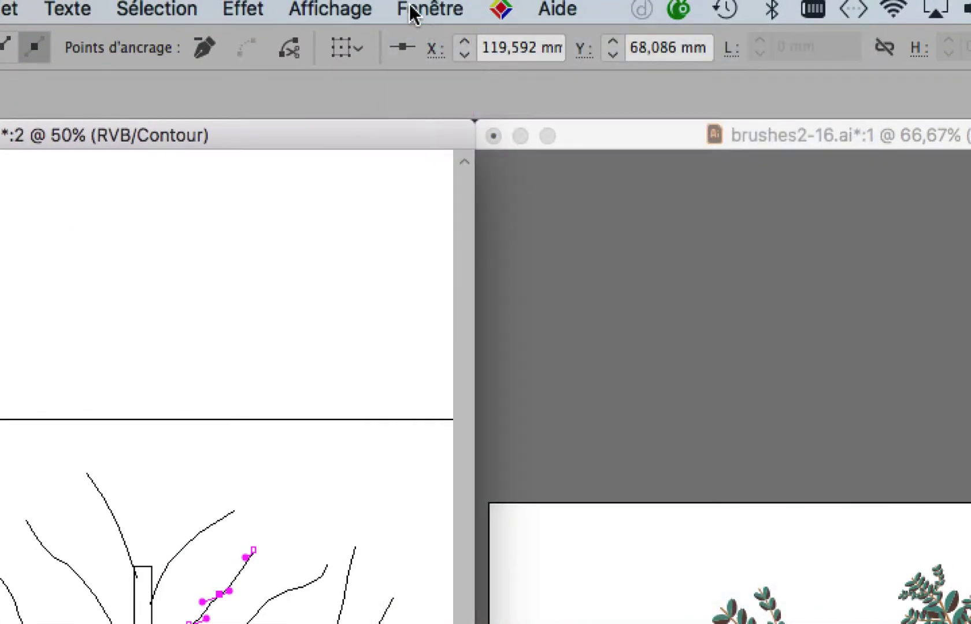
click(414, 11)
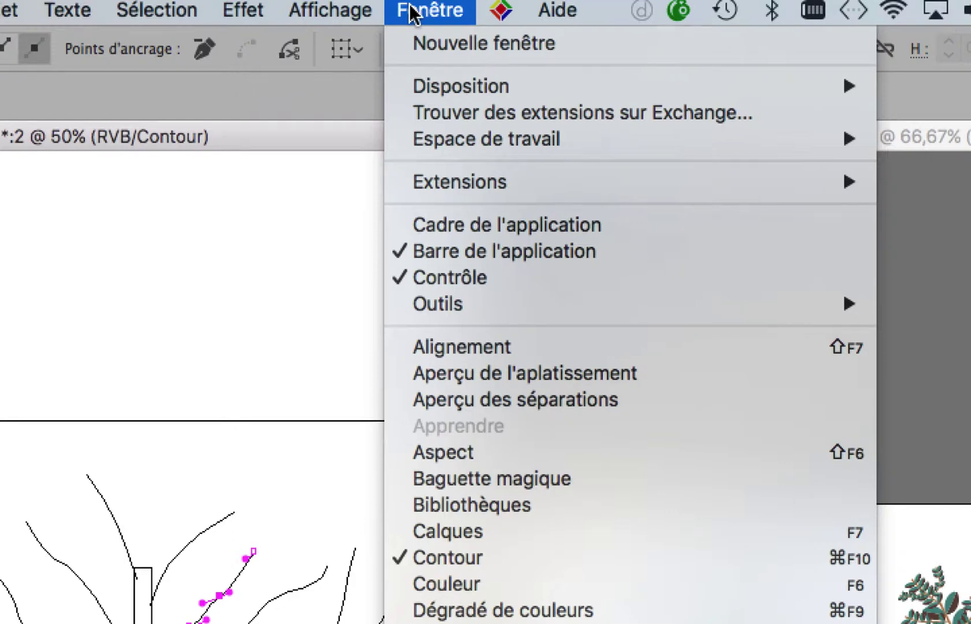
mouse_move(420, 86)
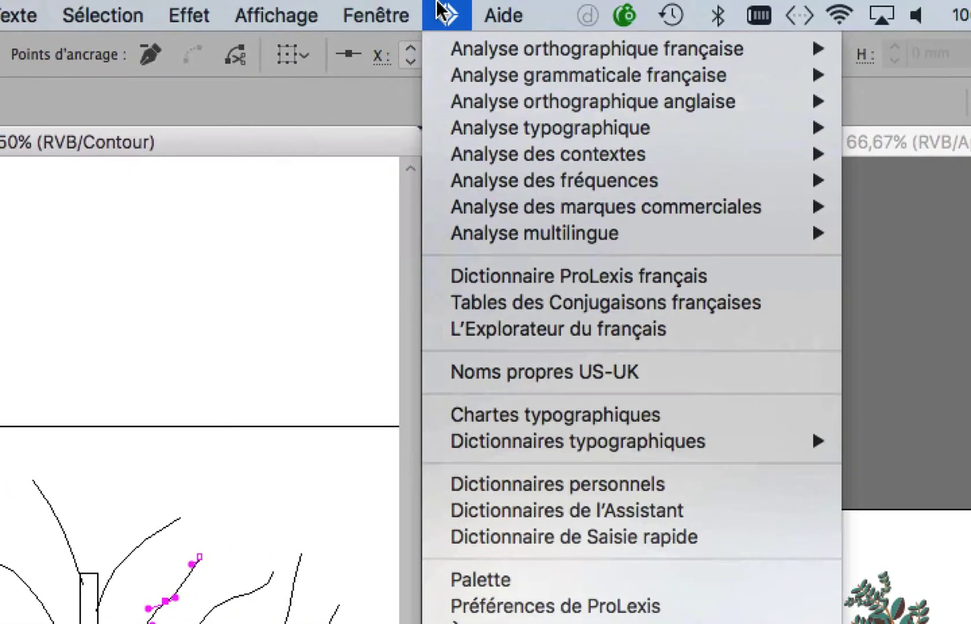
mouse_move(820, 57)
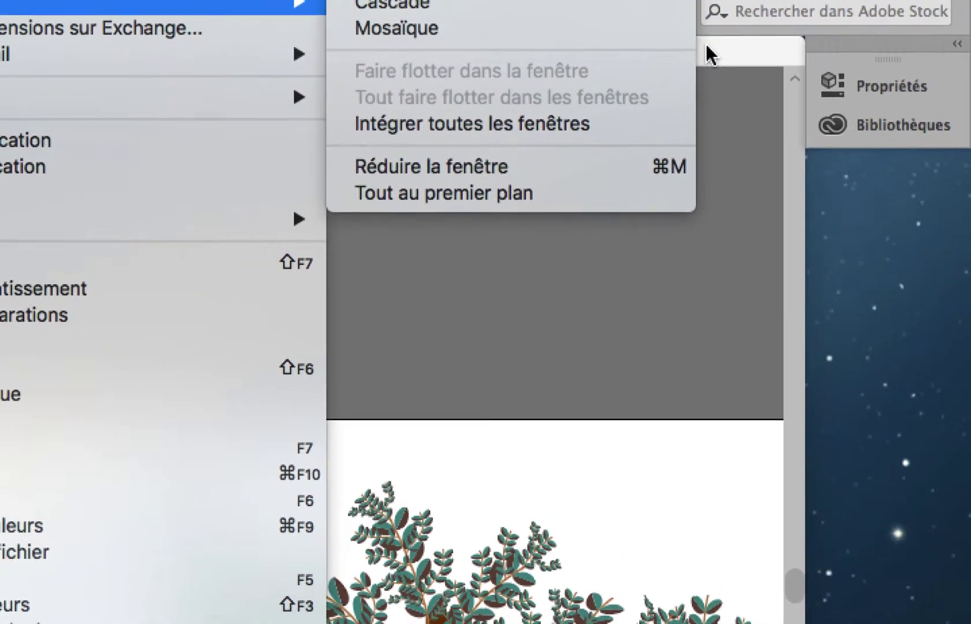
Activate brushes2-16.ai:1 and toggle the selection's bounding box on and back off.
click(707, 47)
click(707, 48)
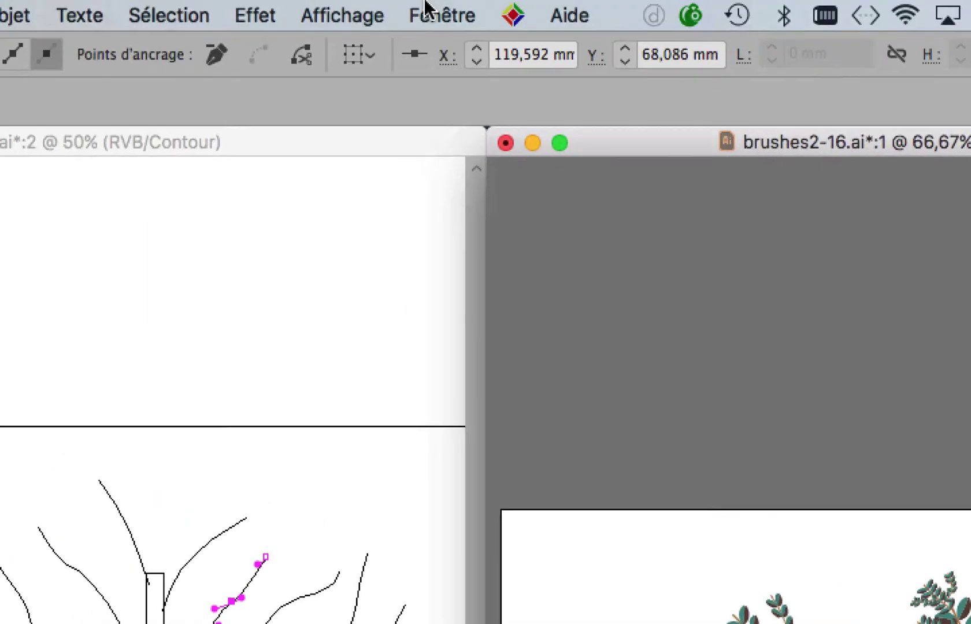
click(408, 10)
click(405, 11)
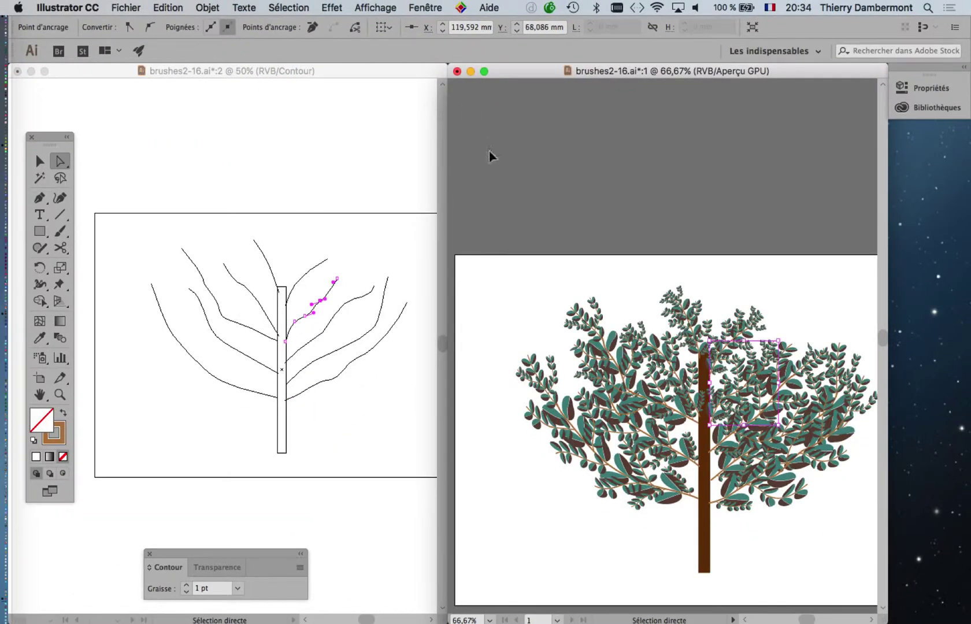
key(super+shift+b)
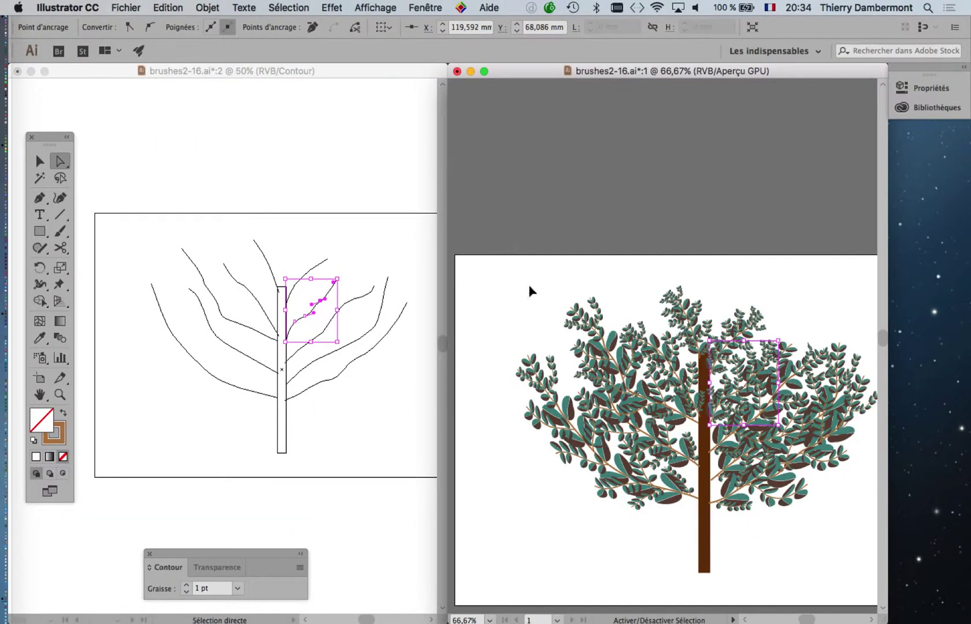
key(super+shift+b)
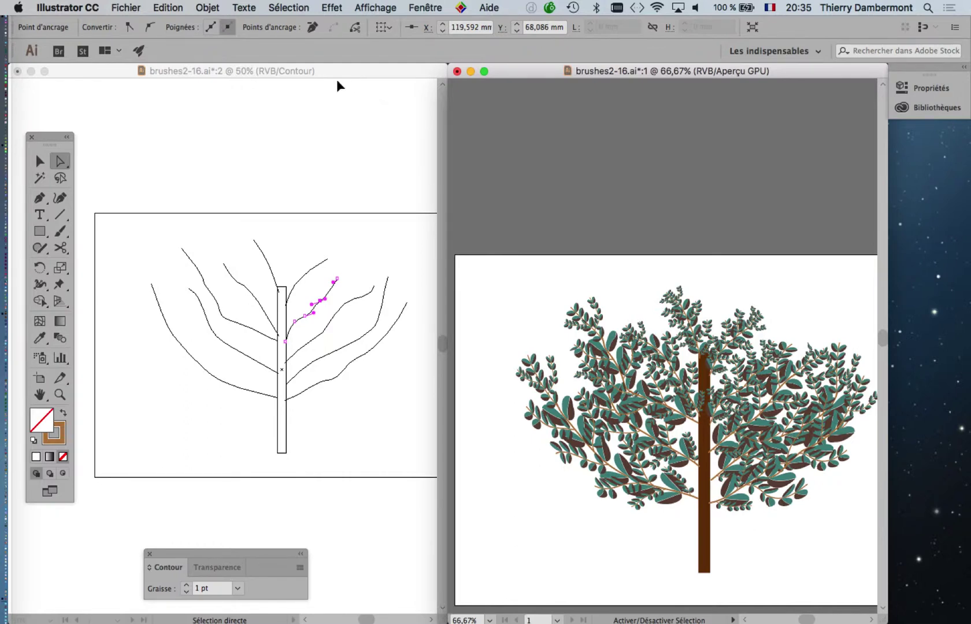
Close the brushes2-16.ai:2 outline window and bring the remaining document window closer to the toolbox.
mouse_move(330, 72)
mouse_down()
mouse_move(486, 147)
mouse_move(420, 197)
mouse_up()
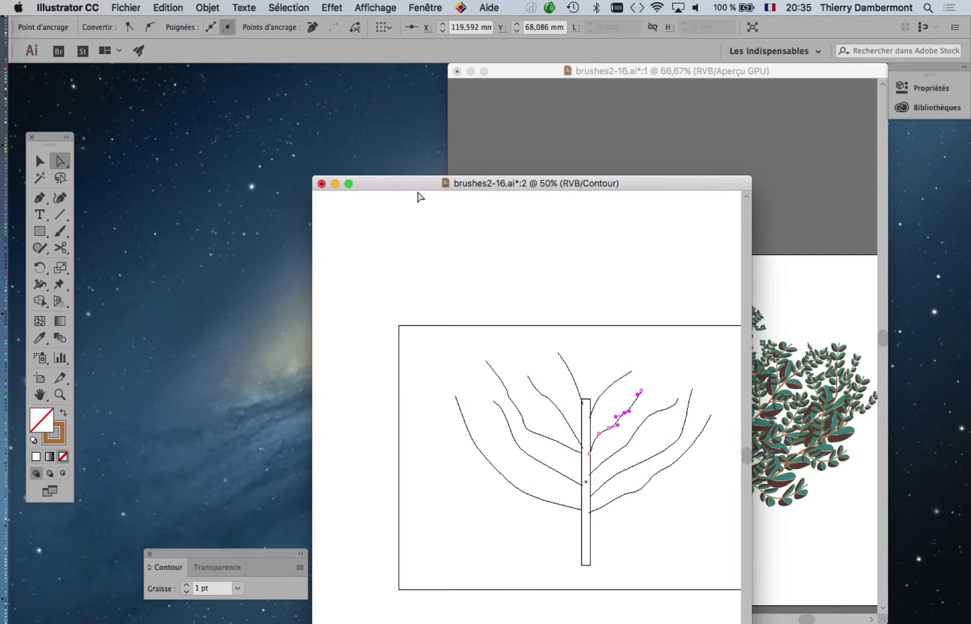
click(321, 184)
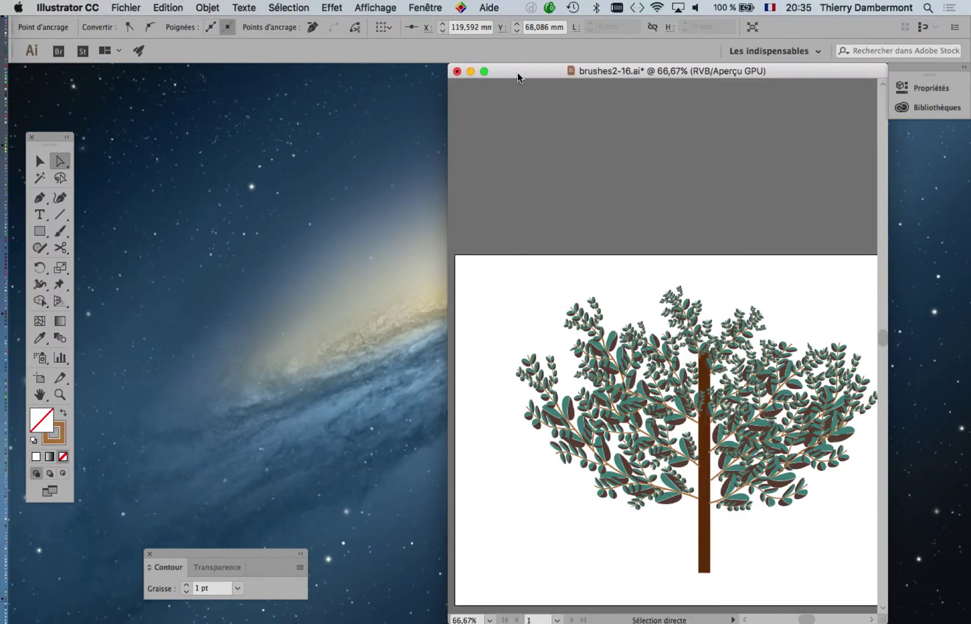
mouse_move(517, 72)
mouse_down()
mouse_move(314, 83)
mouse_move(248, 75)
mouse_up()
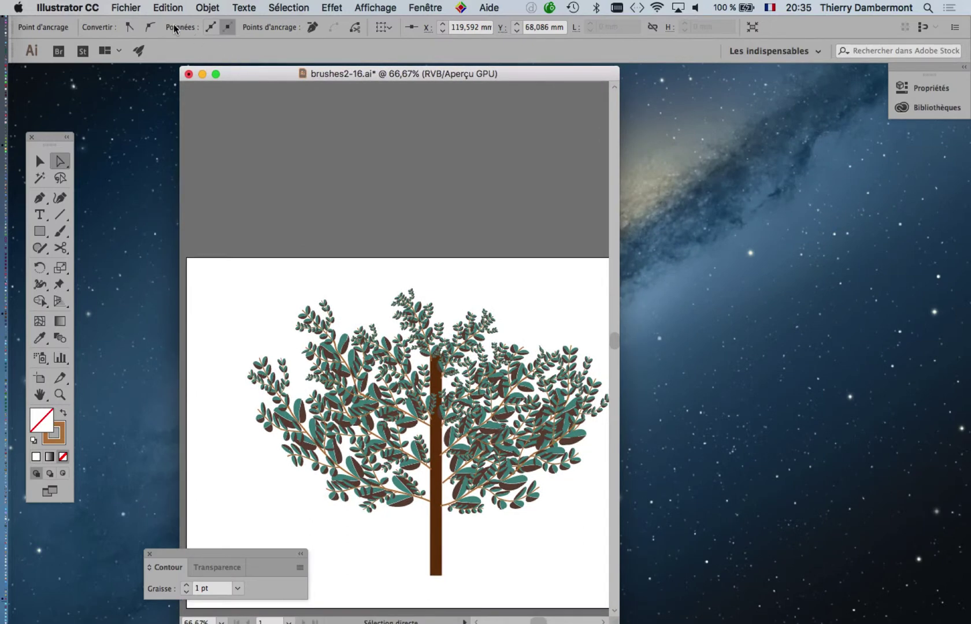